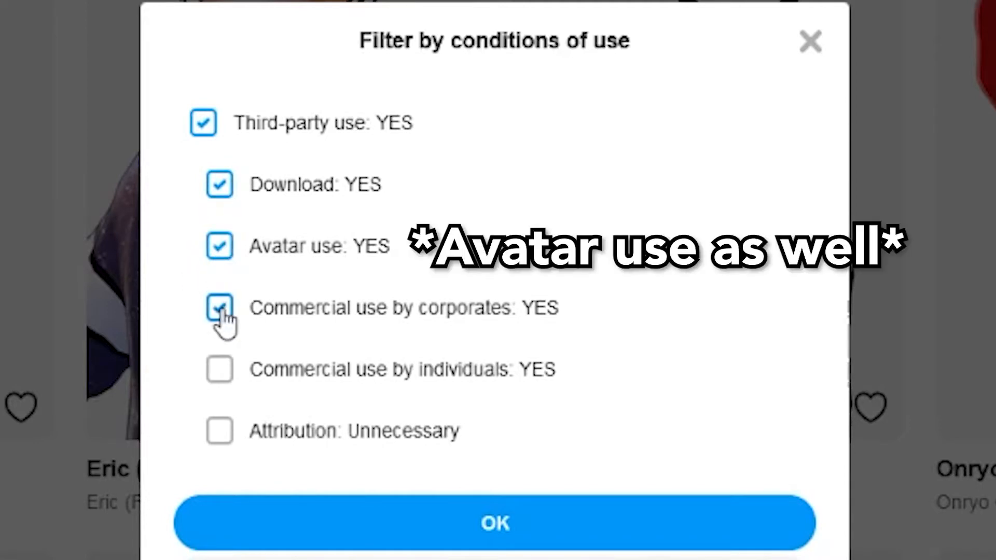
Step: Filter the #free characters to models that allow commercial use by individuals and browse the results
{"action": "left_click", "coordinate": [219, 372]}
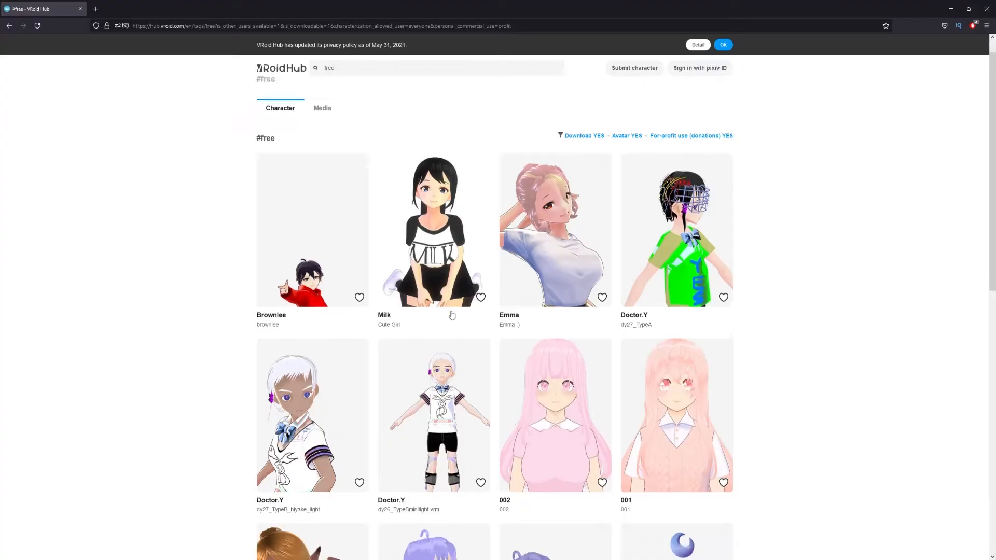
{"action": "scroll", "coordinate": [452, 315], "scroll_direction": "down", "scroll_amount": 10}
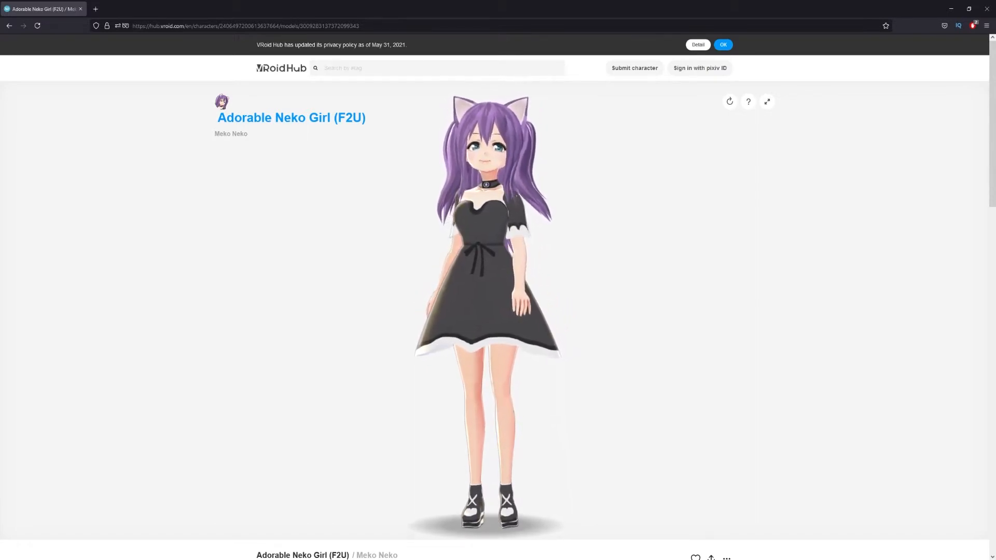
Step: Accept the conditions of use for the Adorable Neko Girl (F2U) model and download it
{"action": "scroll", "coordinate": [807, 446], "scroll_direction": "down", "scroll_amount": 6}
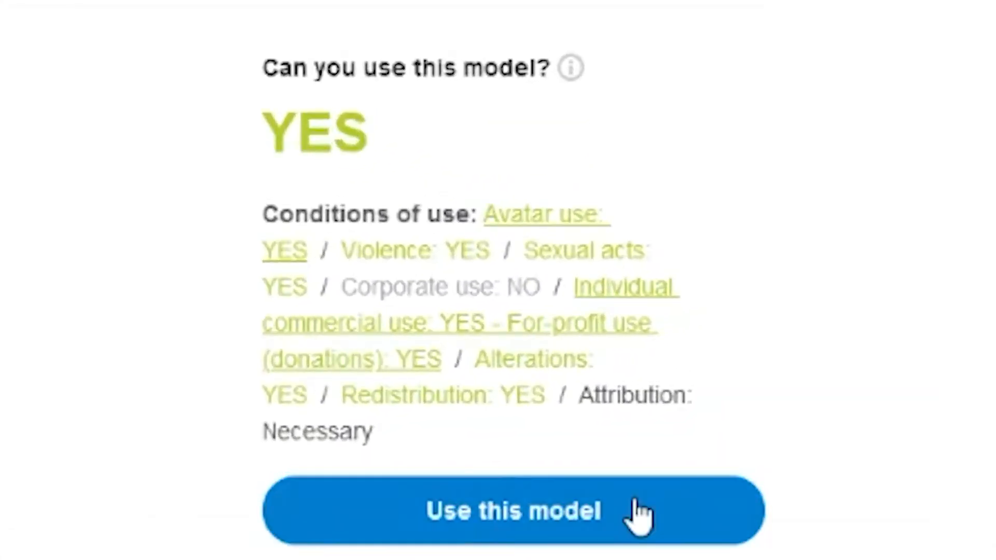
{"action": "left_click", "coordinate": [638, 516]}
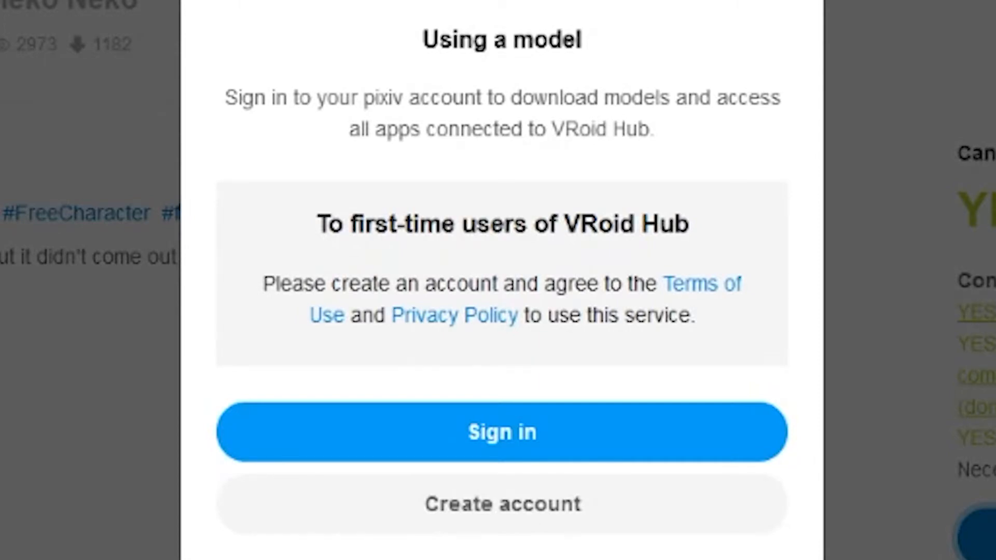
{"action": "left_click", "coordinate": [955, 272]}
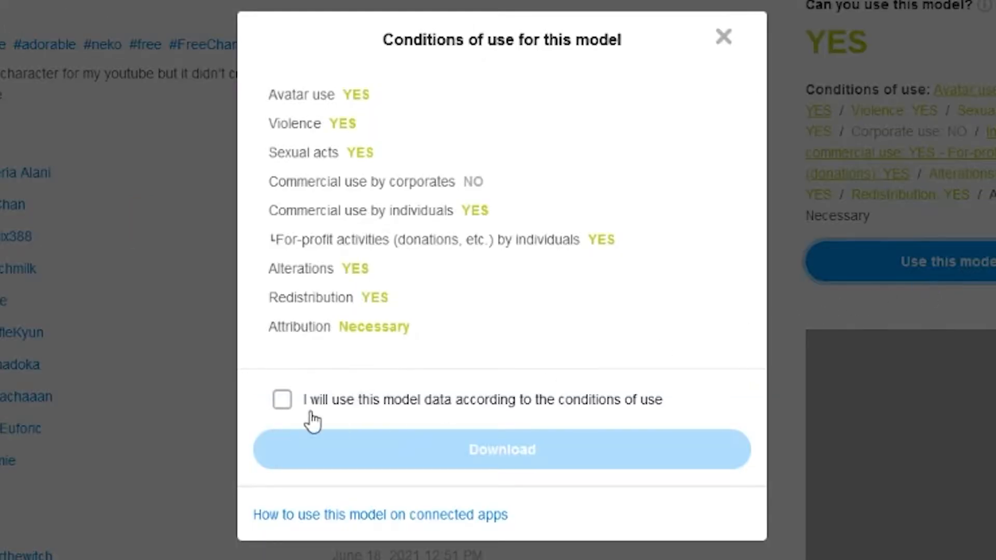
{"action": "left_click", "coordinate": [282, 400]}
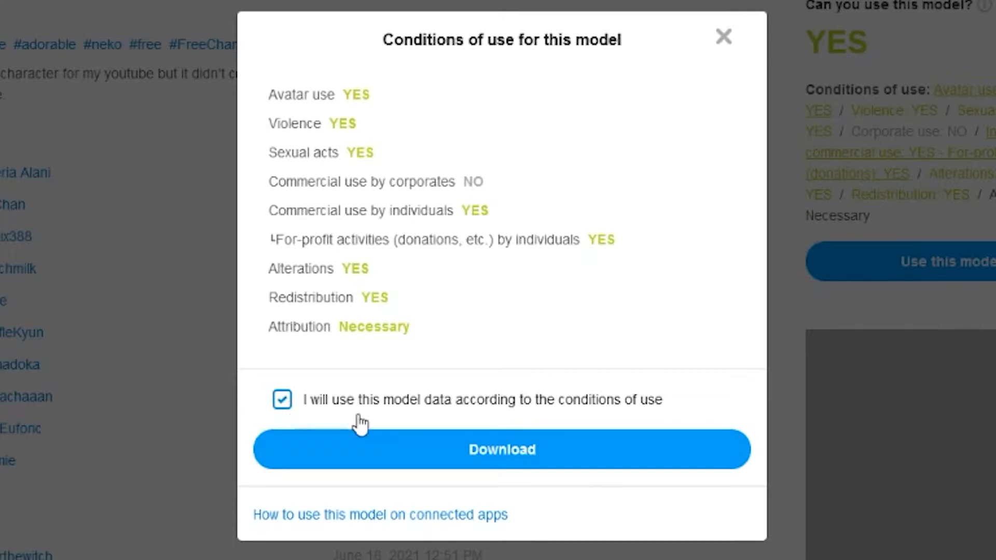
{"action": "left_click", "coordinate": [635, 460]}
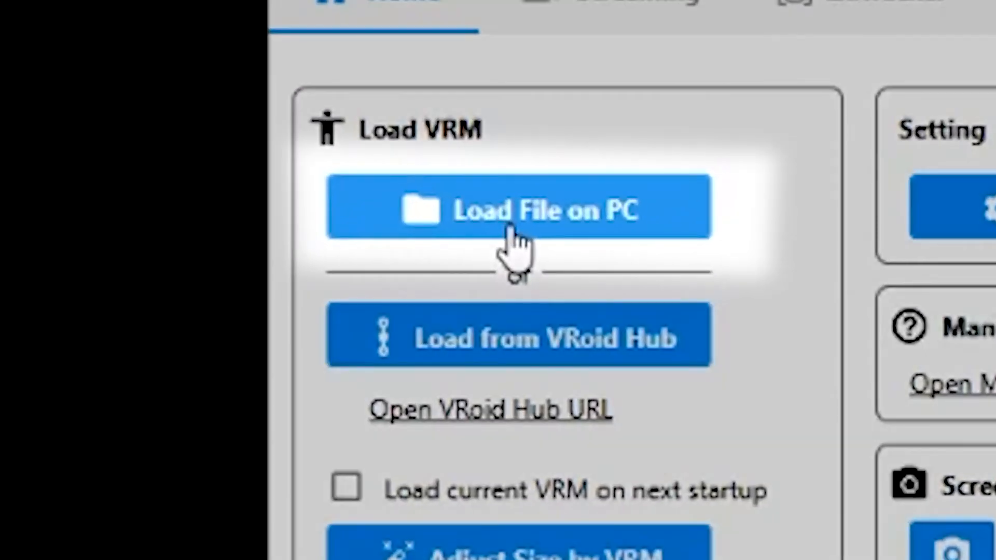
{"action": "left_click", "coordinate": [510, 229]}
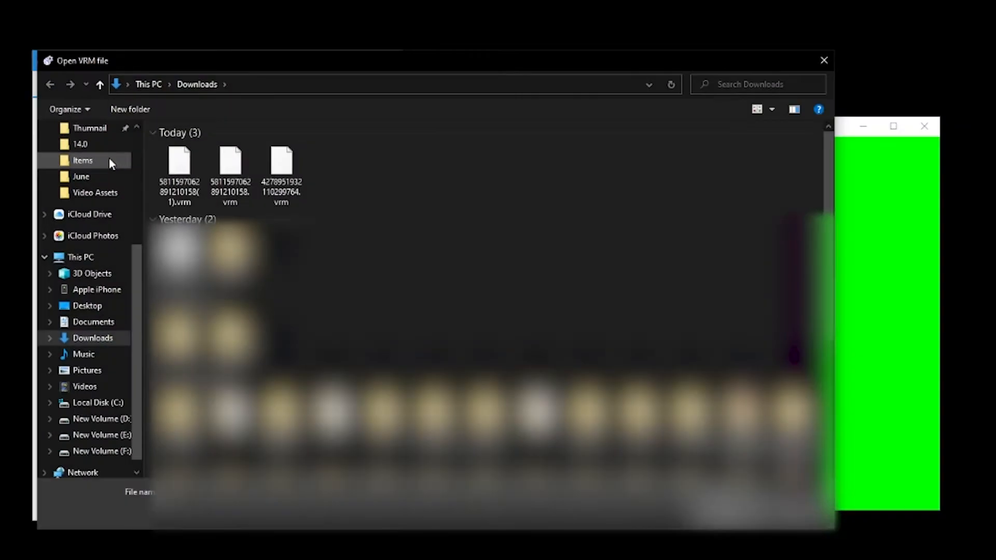
{"action": "double_click", "coordinate": [192, 172]}
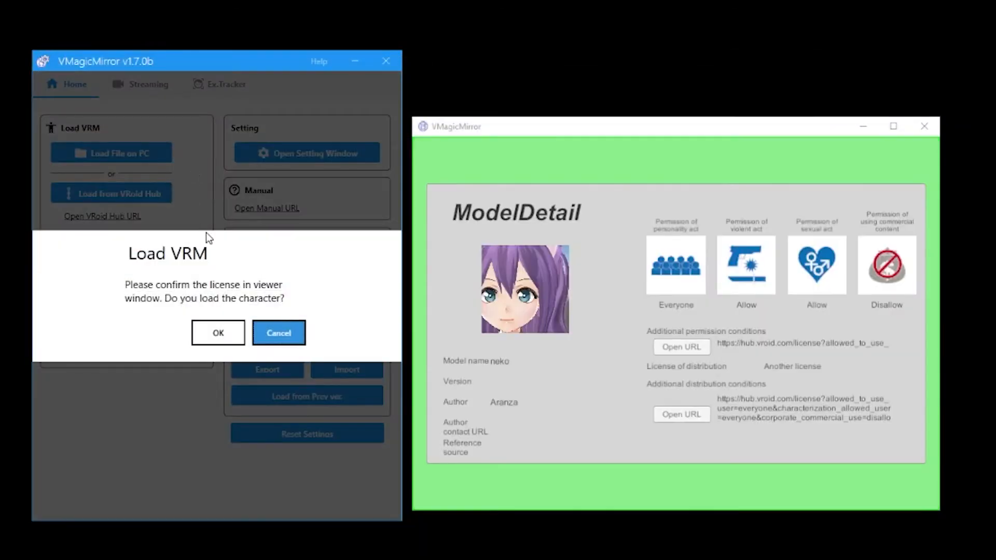
{"action": "left_click", "coordinate": [218, 333]}
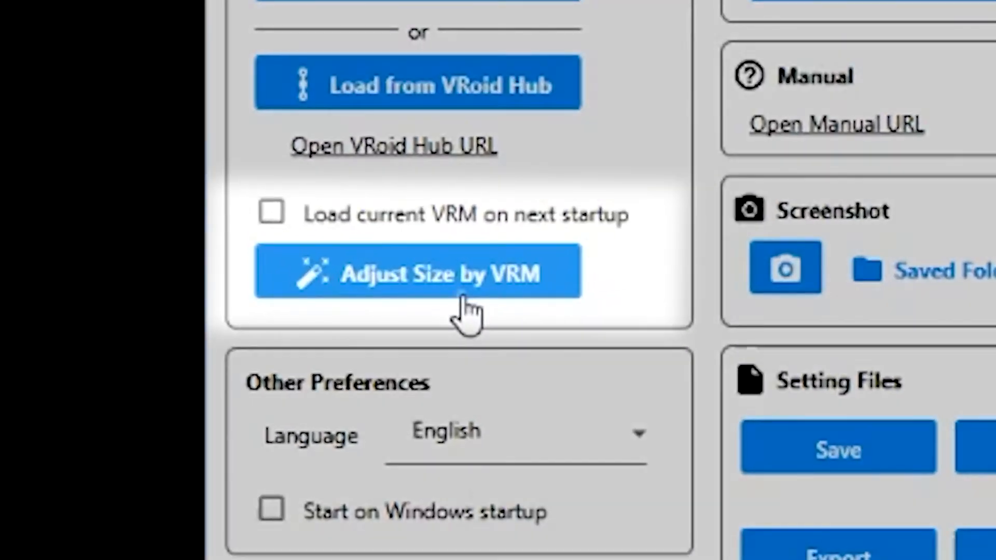
Step: Adjust the size to fit the loaded VRM and set the current VRM to load on next startup
{"action": "left_click", "coordinate": [463, 296]}
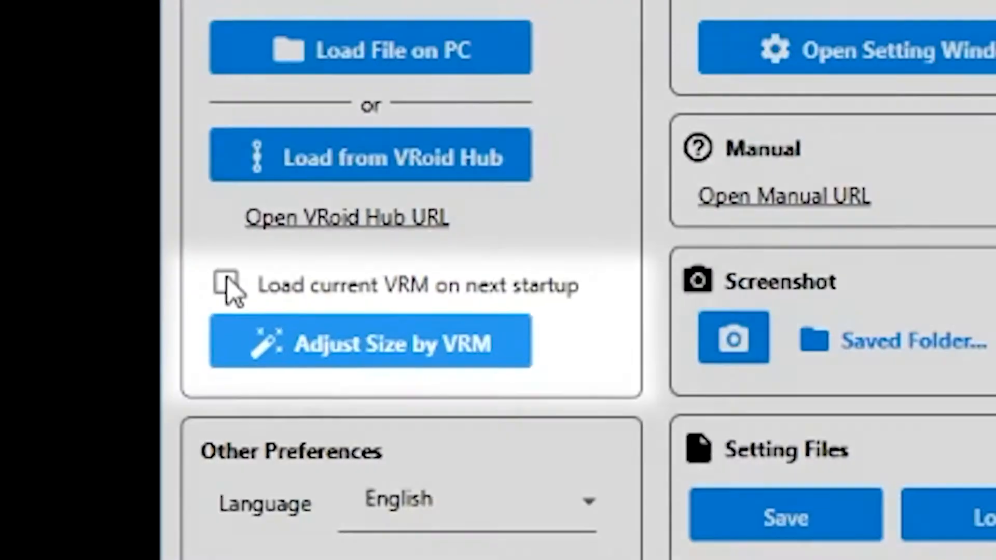
{"action": "left_click", "coordinate": [57, 242]}
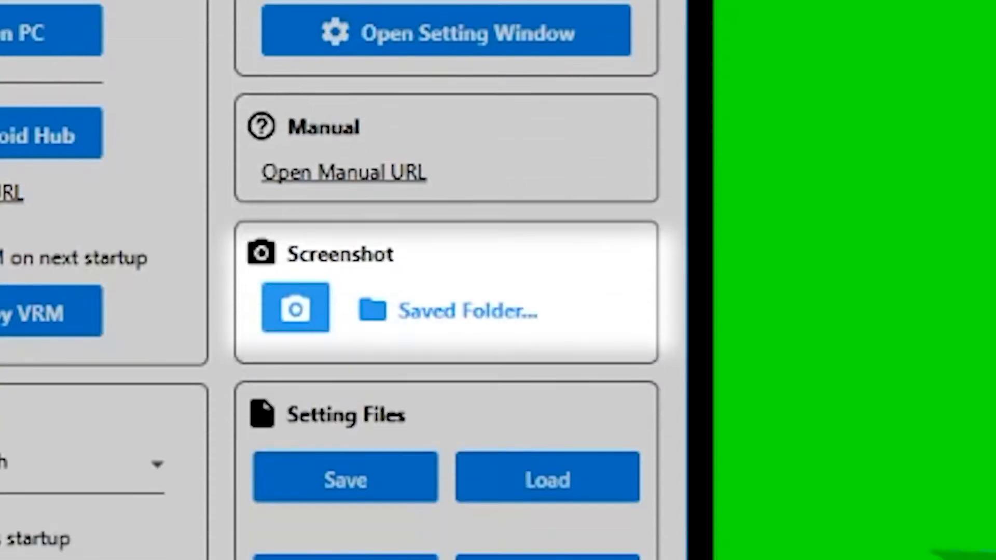
Step: Take a screenshot of the avatar and look over the save slots for the setting files without saving
{"action": "left_click", "coordinate": [298, 311]}
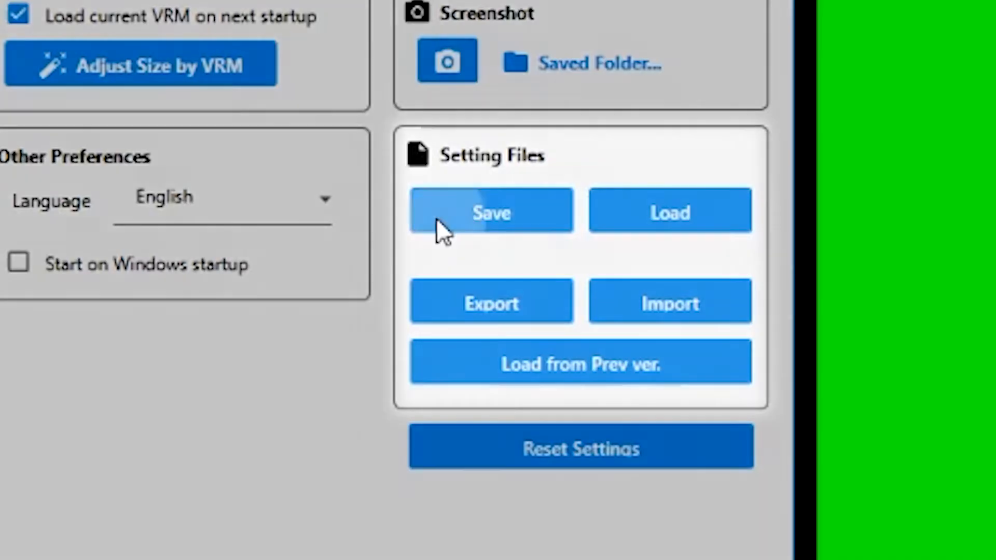
{"action": "left_click", "coordinate": [437, 228]}
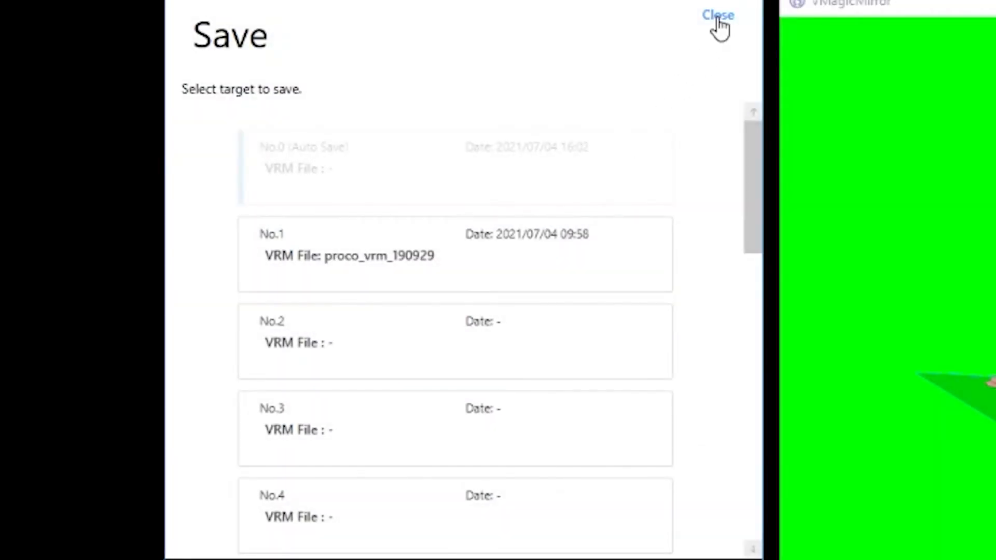
{"action": "left_click", "coordinate": [719, 17]}
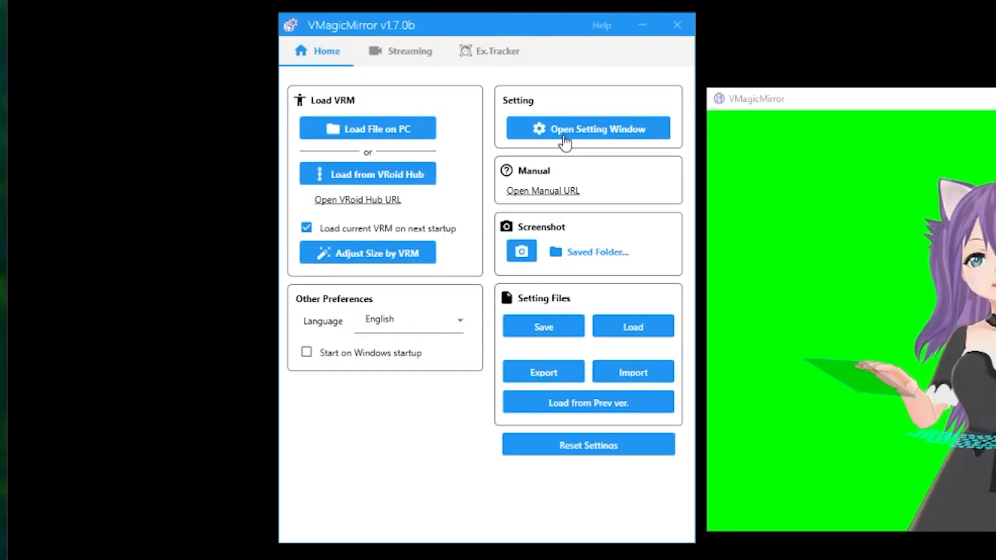
Step: Open the settings, make the avatar window transparent, and reposition the character
{"action": "left_click", "coordinate": [562, 131]}
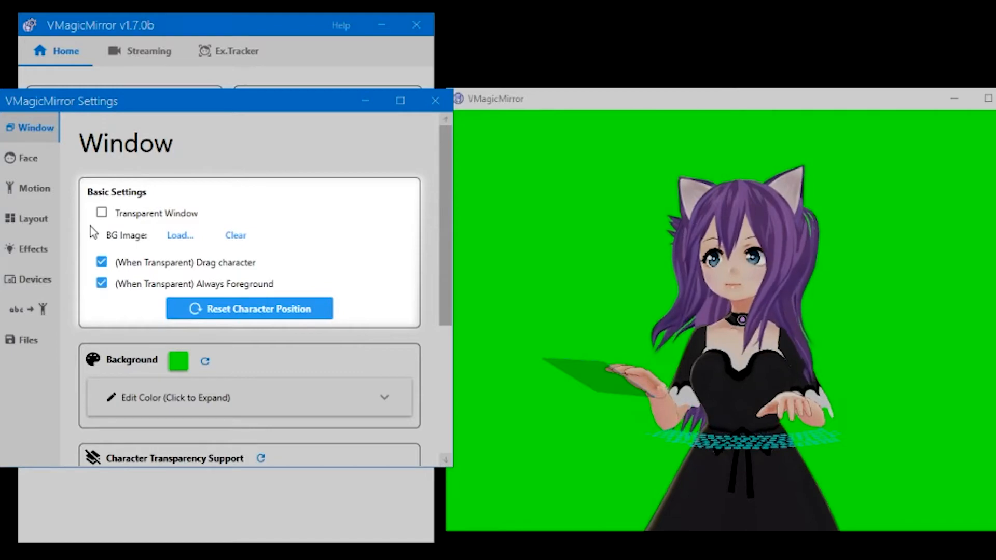
{"action": "left_click", "coordinate": [101, 213]}
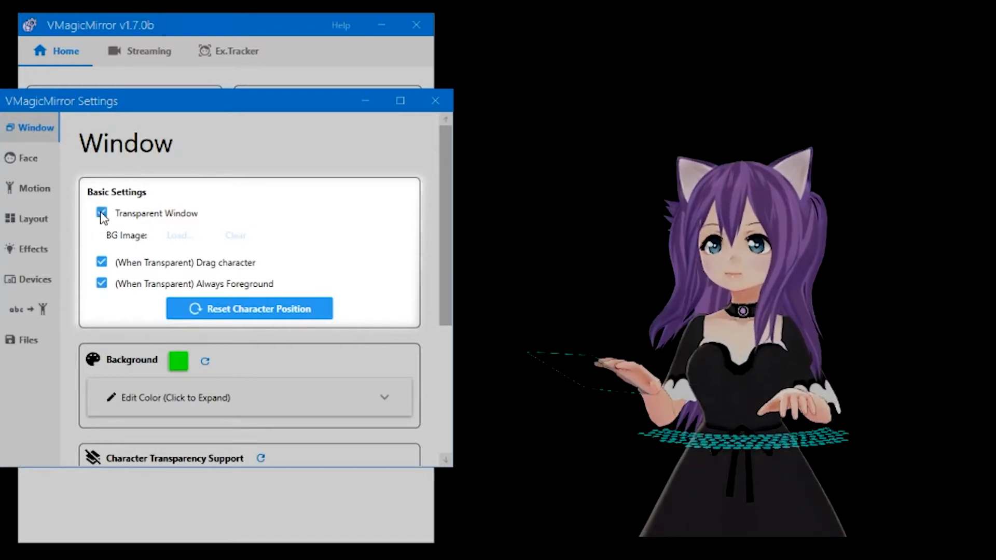
{"action": "left_click", "coordinate": [102, 213]}
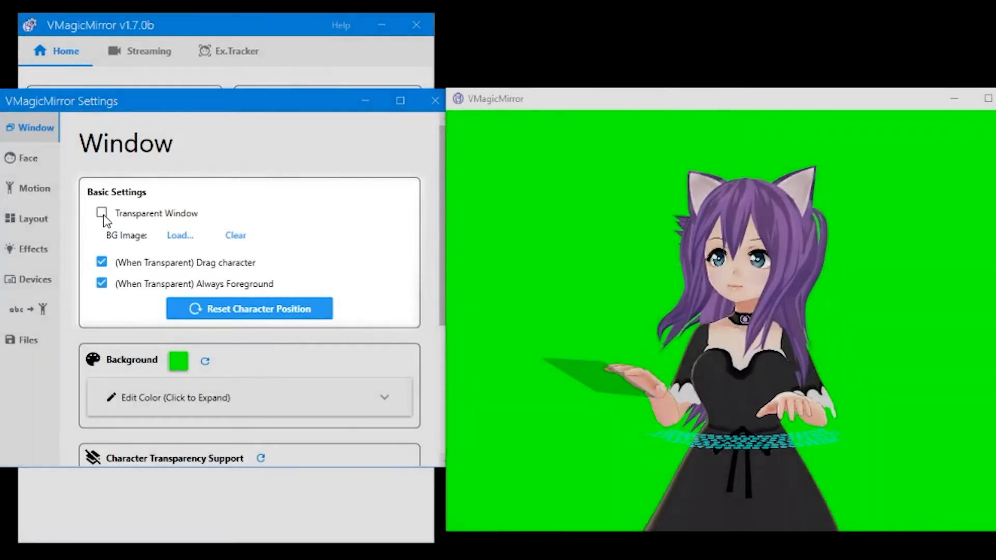
{"action": "left_click", "coordinate": [101, 213]}
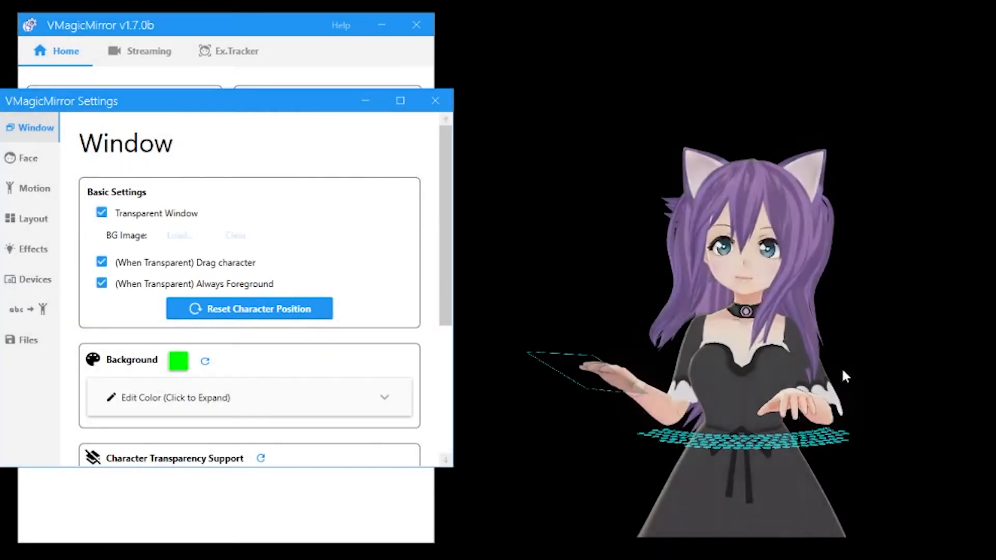
{"action": "left_click_drag", "start_coordinate": [843, 372], "coordinate": [745, 366]}
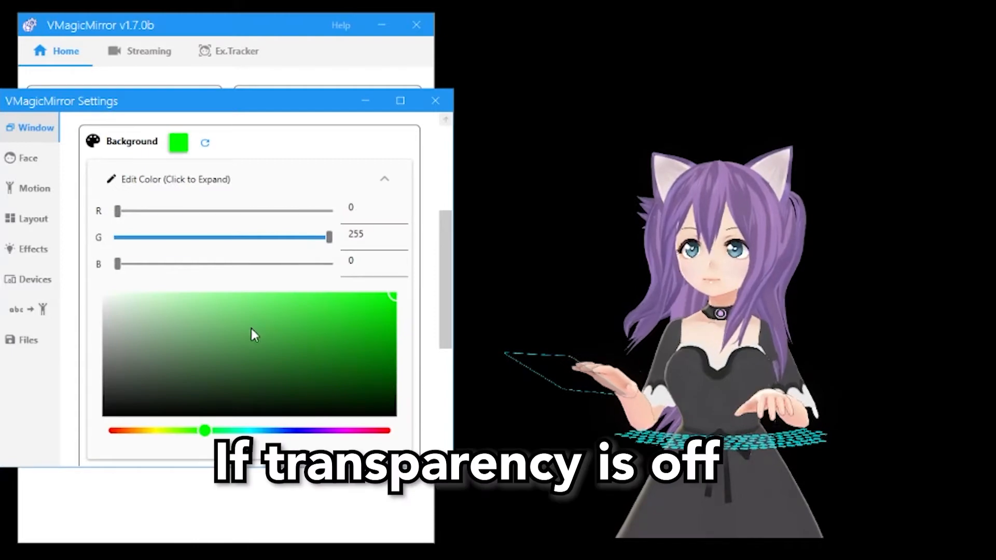
Step: Change the window's background color to a dark brown of about R 66, G 55, B 26
{"action": "left_click_drag", "start_coordinate": [251, 331], "coordinate": [263, 337]}
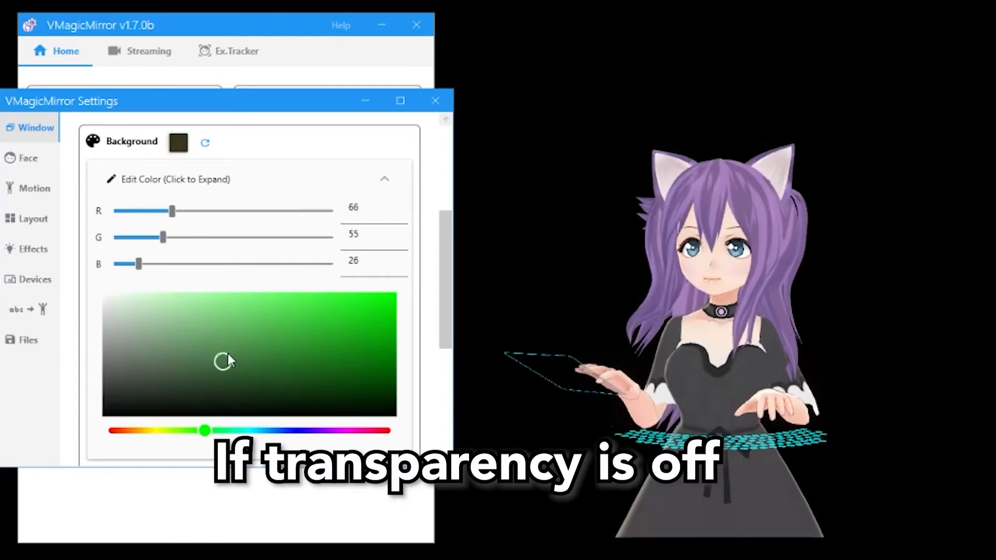
{"action": "scroll", "coordinate": [412, 328], "scroll_direction": "down", "scroll_amount": 5}
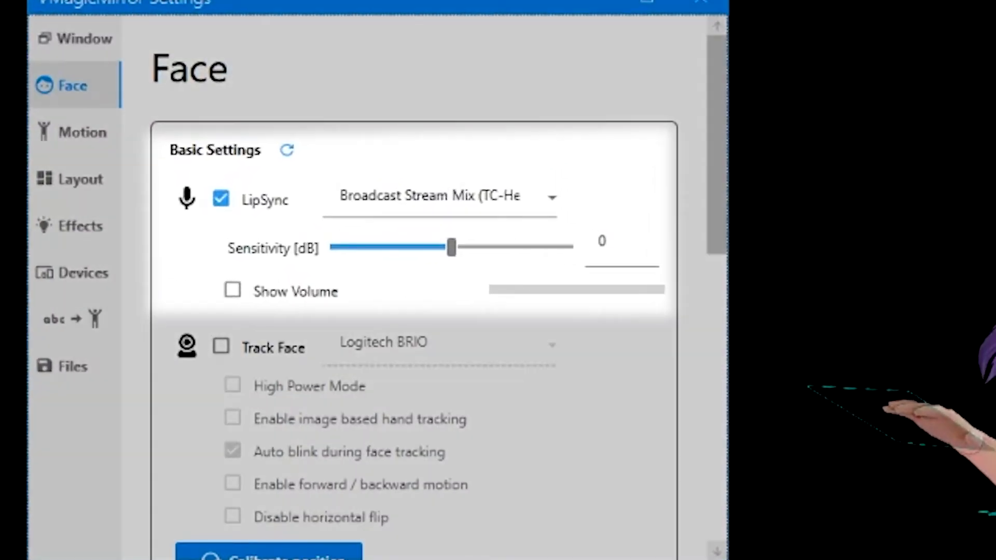
Step: Set the LipSync microphone to Broadcast Stream Mix (TC-Helicon GoXLR) and enable Track Face
{"action": "left_click", "coordinate": [453, 196]}
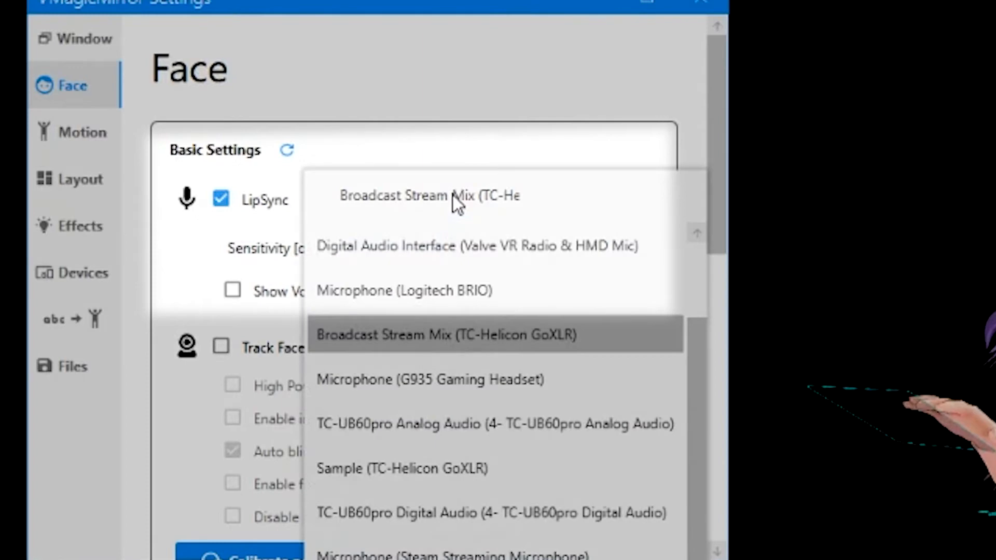
{"action": "left_click", "coordinate": [456, 335]}
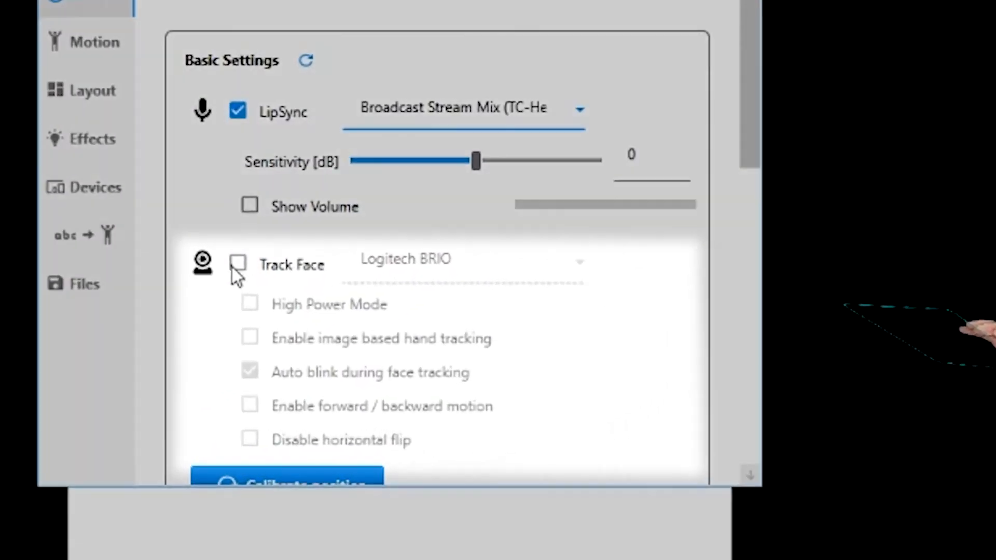
{"action": "left_click", "coordinate": [238, 264]}
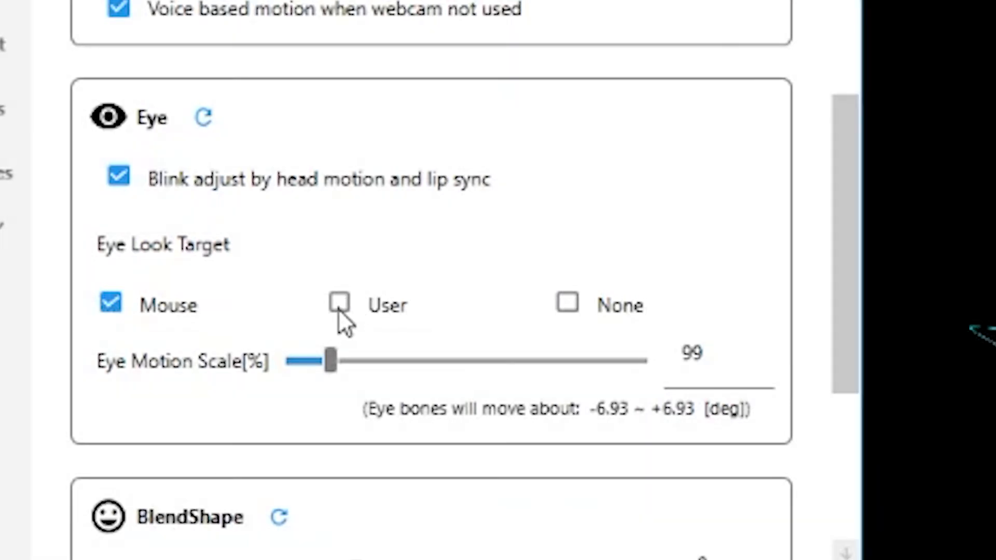
Step: Try User as the eye look target, switch back to Mouse, and look through the remaining face settings
{"action": "left_click", "coordinate": [338, 307]}
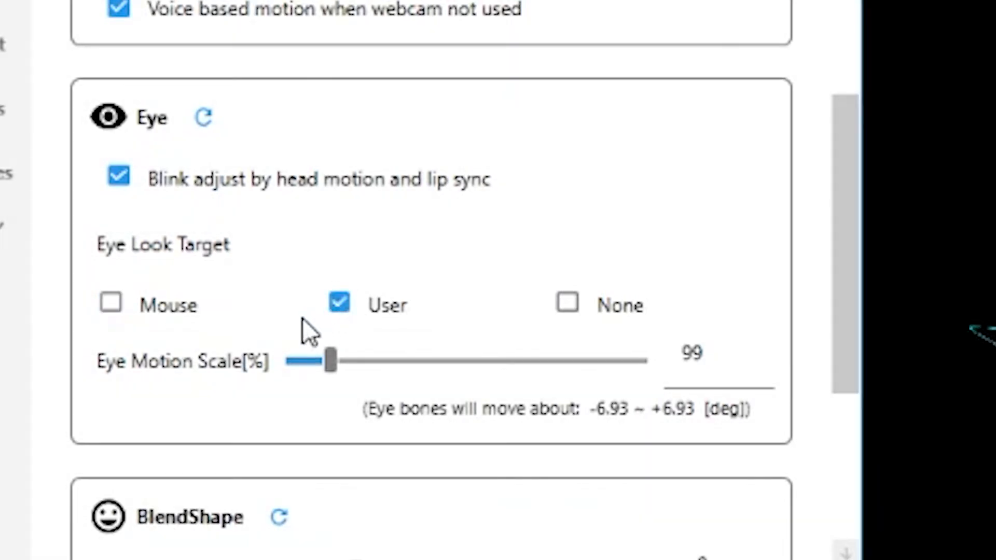
{"action": "left_click", "coordinate": [109, 309]}
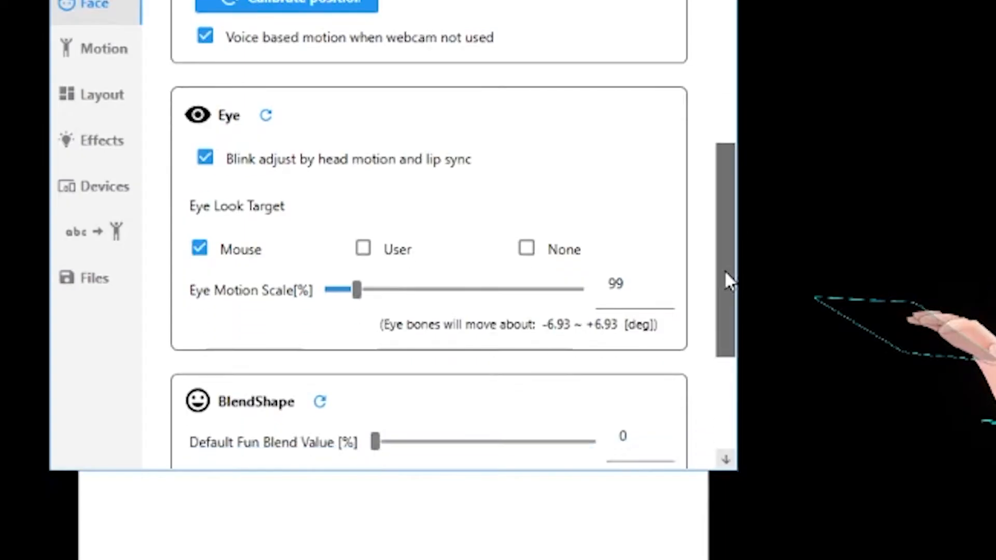
{"action": "left_click_drag", "start_coordinate": [840, 269], "coordinate": [840, 422]}
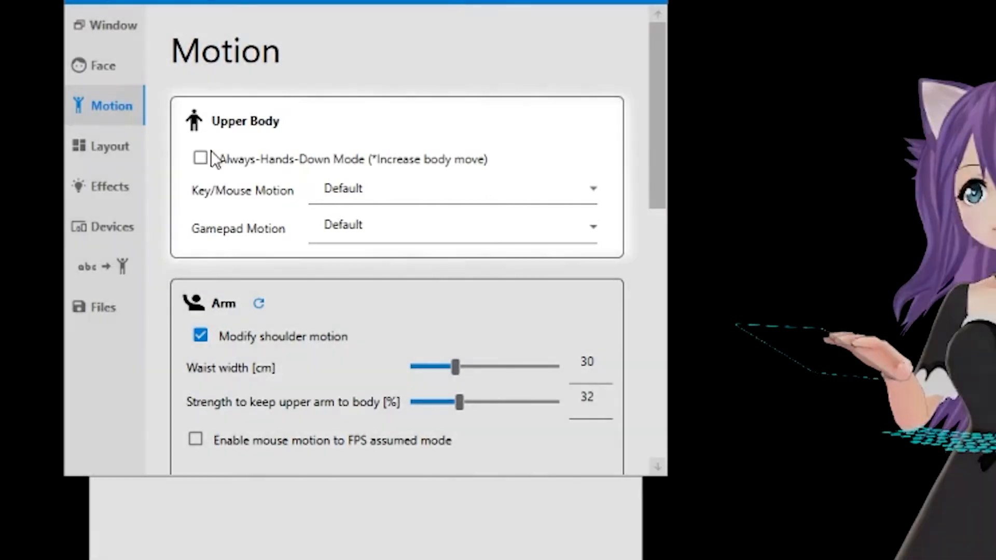
Step: Try Always-Hands-Down Mode for the upper body and turn it back off
{"action": "left_click", "coordinate": [200, 158]}
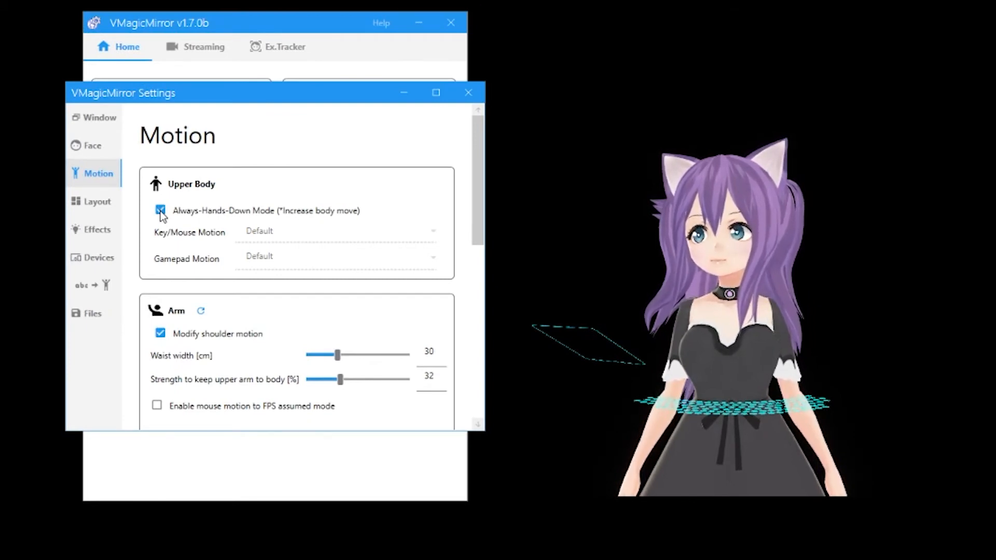
{"action": "left_click", "coordinate": [161, 211]}
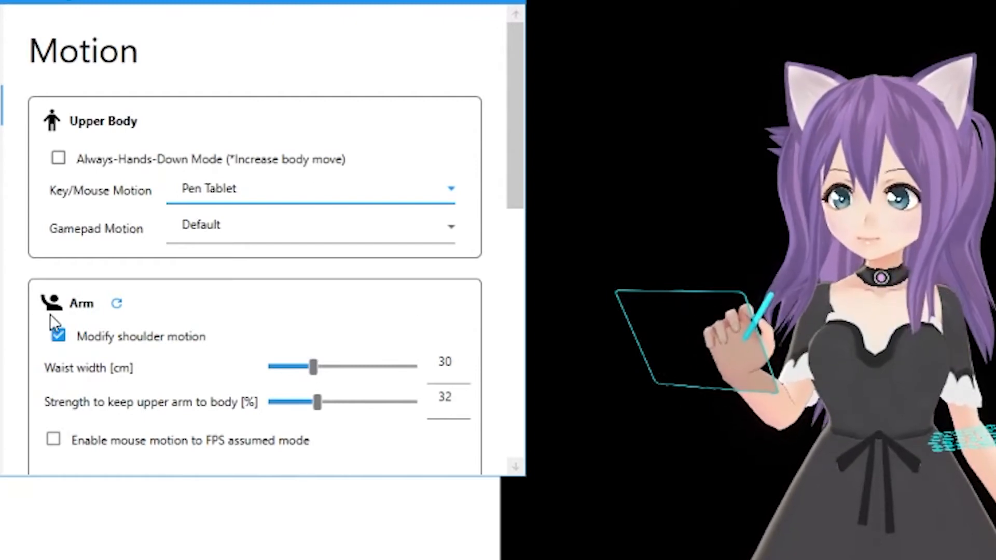
Step: Try the arm with Modify shoulder motion off, turn it back on, and return the waist width to 30 cm
{"action": "left_click", "coordinate": [58, 338]}
{"action": "left_click", "coordinate": [58, 337]}
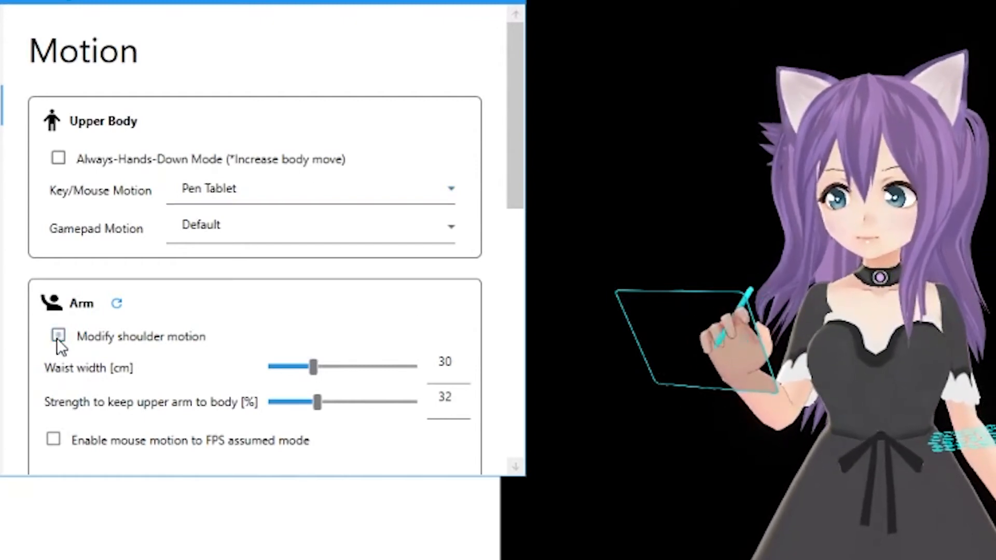
{"action": "left_click", "coordinate": [57, 336]}
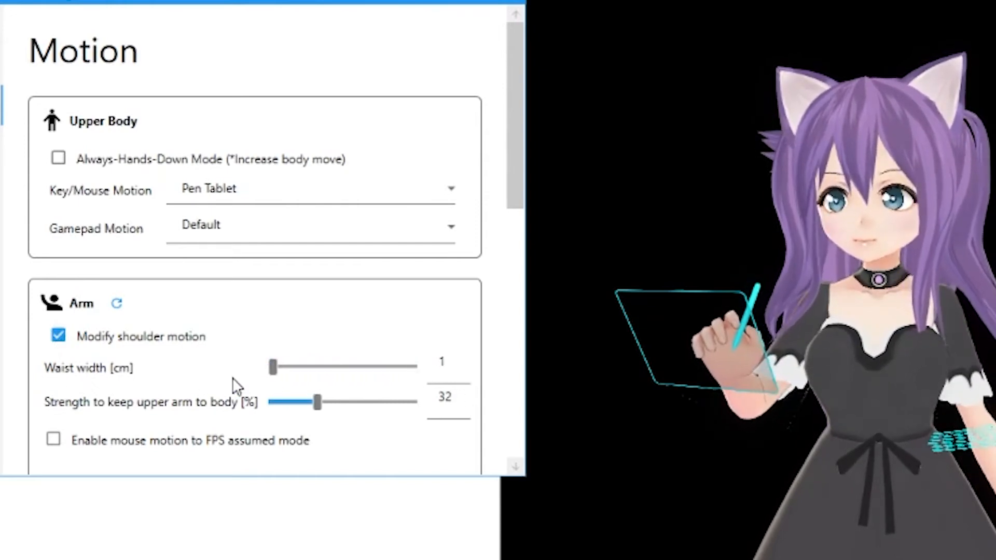
{"action": "left_click_drag", "start_coordinate": [272, 367], "coordinate": [161, 418]}
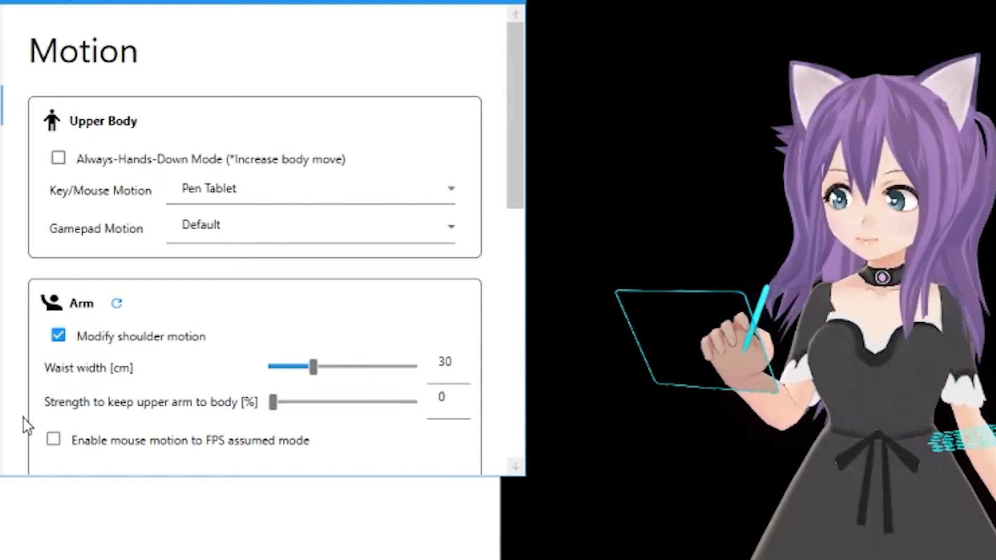
Step: Enable mouse motion to FPS assumed mode and turn off Show Pointer Support for the Presentation motion
{"action": "left_click", "coordinate": [172, 445]}
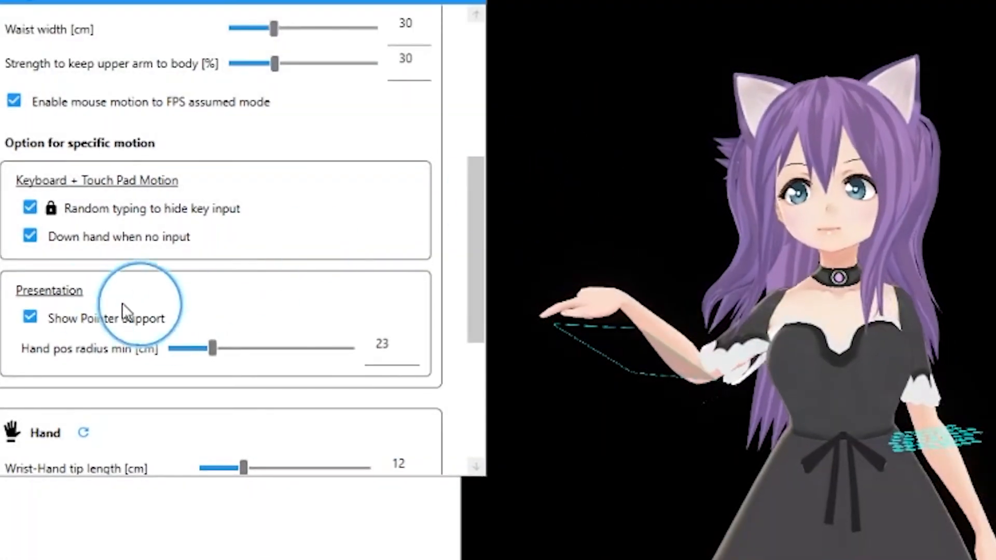
{"action": "left_click", "coordinate": [30, 317]}
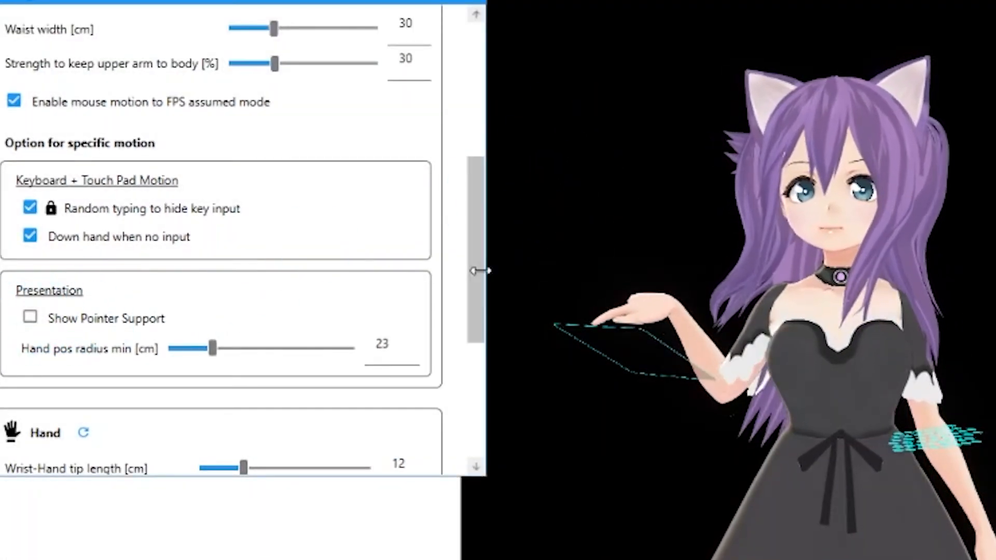
Step: Try higher and lower Hand height adjust values and return the setting to 3 cm
{"action": "scroll", "coordinate": [147, 311], "scroll_direction": "down", "scroll_amount": 3}
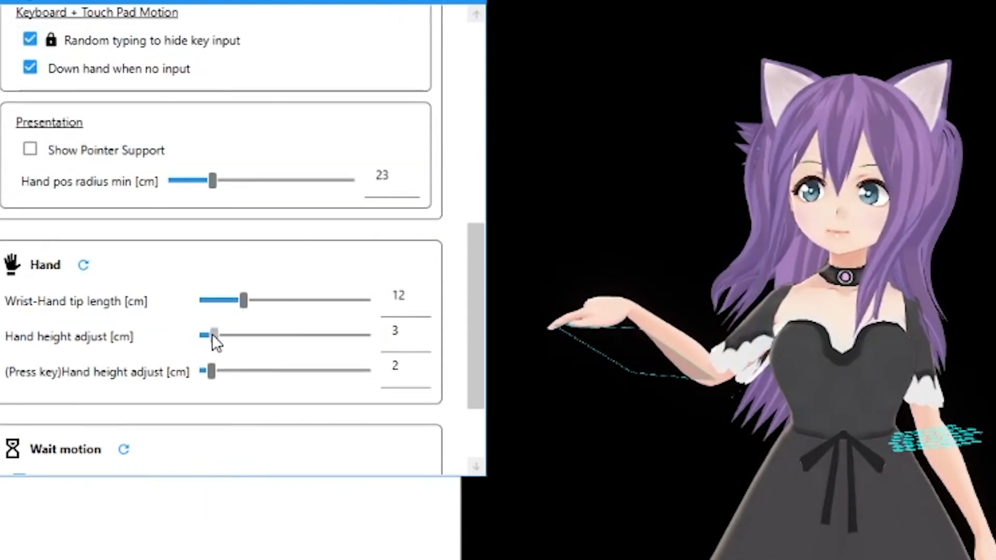
{"action": "left_click_drag", "start_coordinate": [212, 336], "coordinate": [420, 350]}
{"action": "left_click_drag", "start_coordinate": [342, 337], "coordinate": [152, 326]}
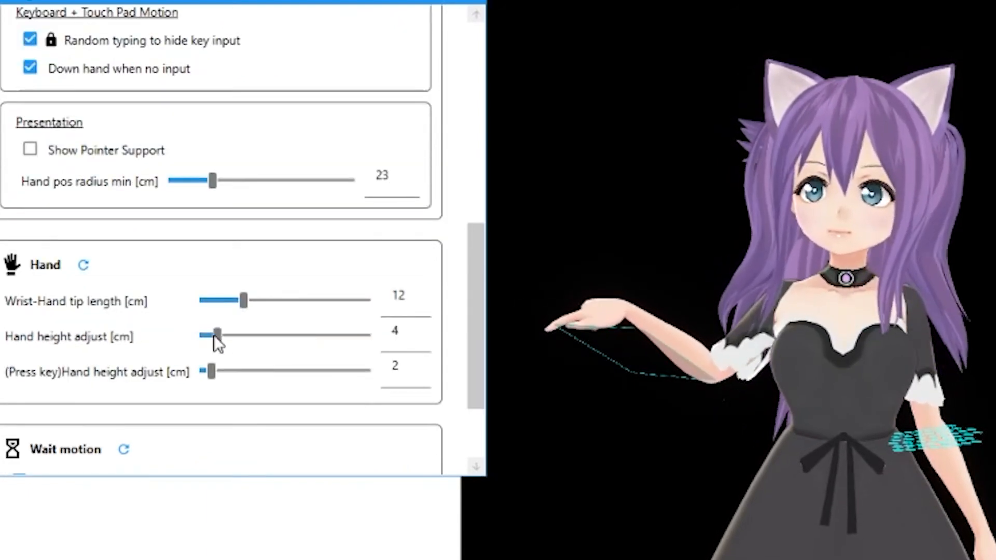
{"action": "left_click_drag", "start_coordinate": [214, 336], "coordinate": [220, 335]}
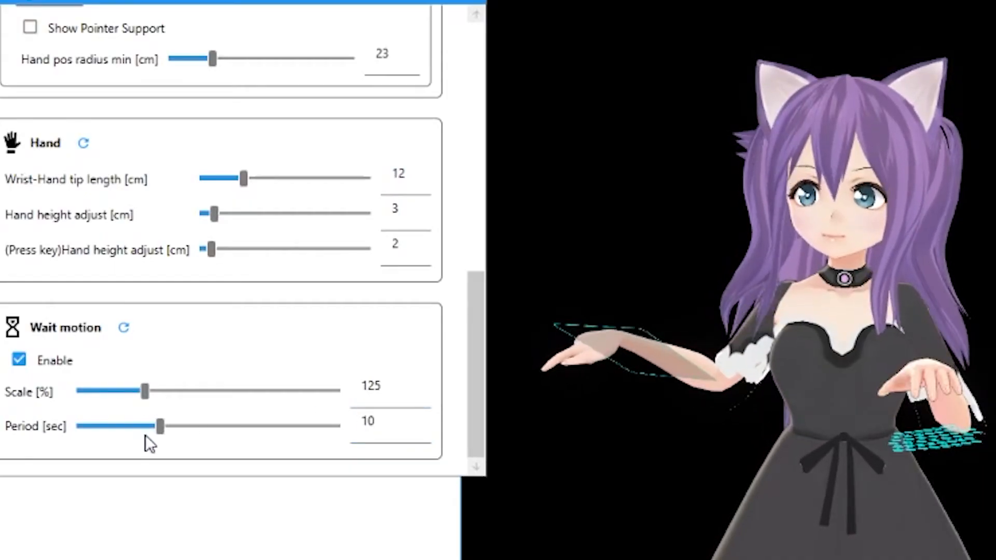
Step: Try a wait motion period of 1 sec and lengthen the period again
{"action": "left_click_drag", "start_coordinate": [161, 428], "coordinate": [26, 418]}
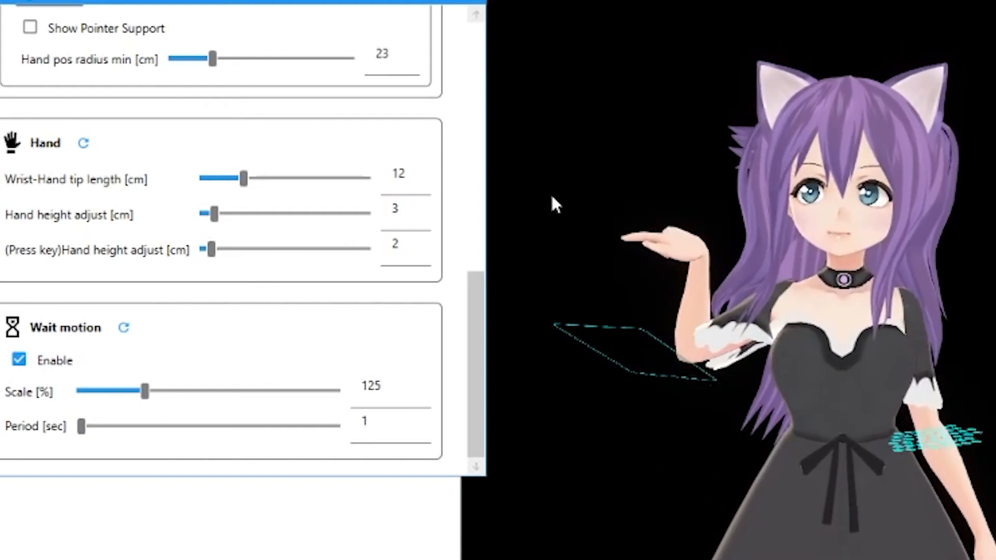
{"action": "left_click_drag", "start_coordinate": [82, 427], "coordinate": [133, 430]}
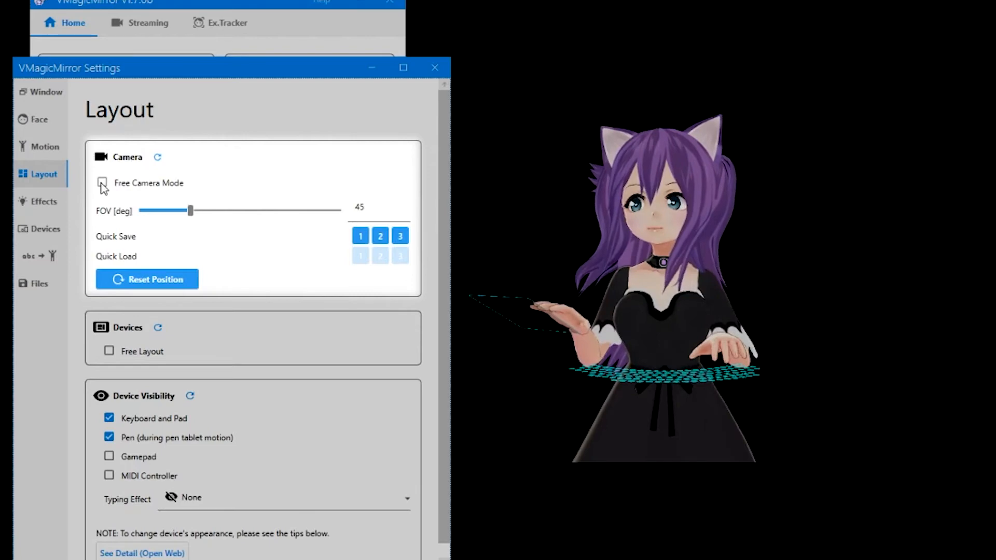
Step: Enable Free Camera Mode and reframe the avatar by rotating and zooming the camera
{"action": "left_click", "coordinate": [103, 183]}
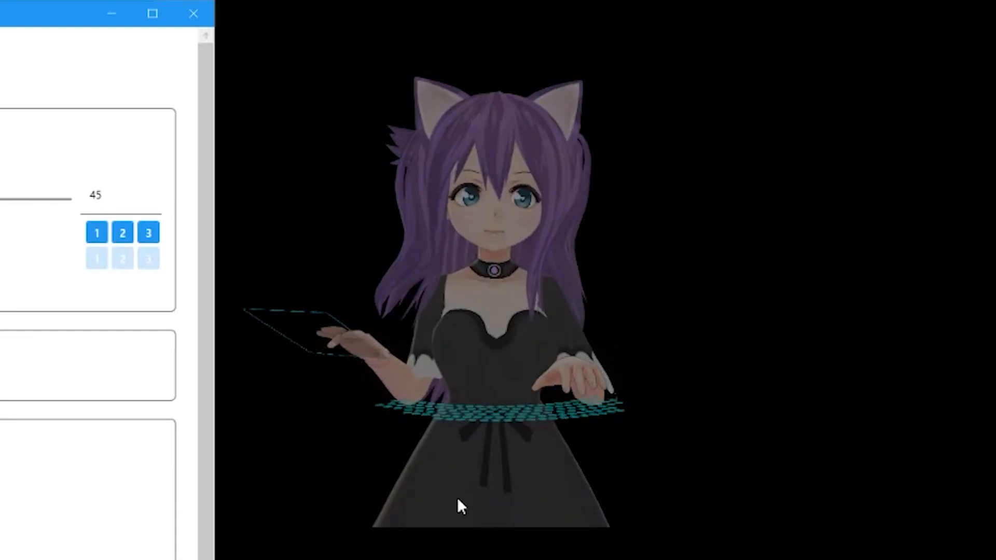
{"action": "right_click_drag", "start_coordinate": [637, 440], "coordinate": [761, 445]}
{"action": "right_click_drag", "start_coordinate": [622, 511], "coordinate": [485, 493]}
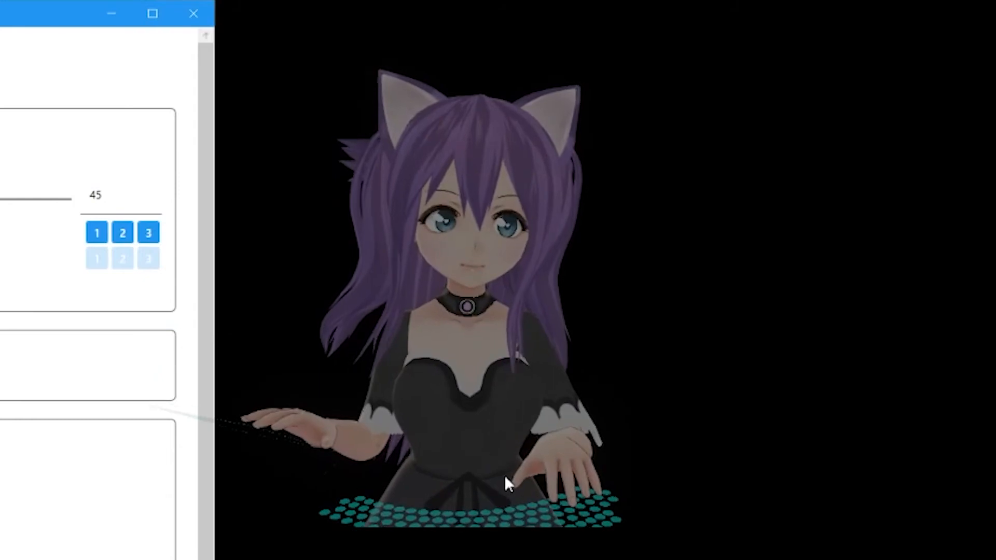
{"action": "scroll", "coordinate": [505, 485], "scroll_direction": "up", "scroll_amount": 5}
{"action": "scroll", "coordinate": [511, 476], "scroll_direction": "down", "scroll_amount": 3}
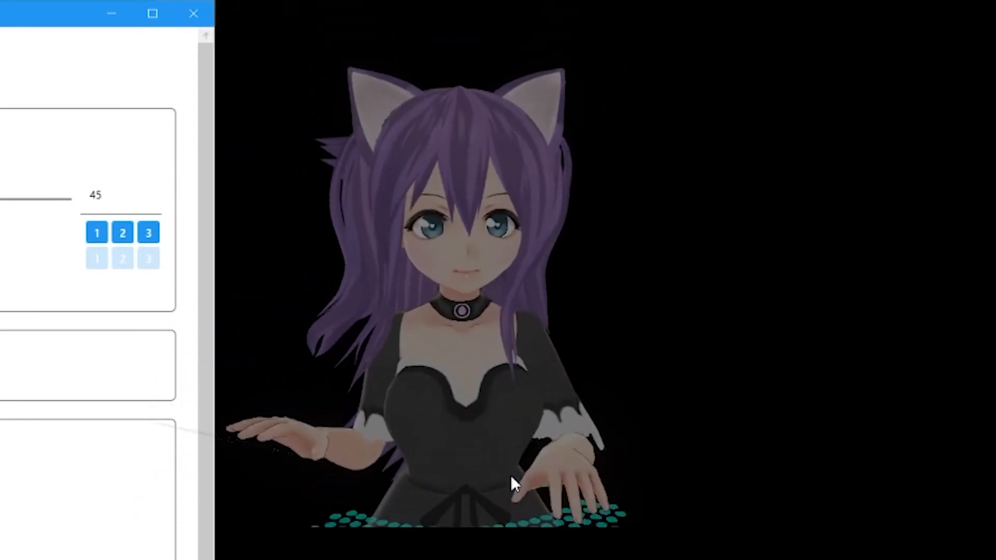
Step: Adjust the camera FOV and switch between the quick-saved camera views 1 and 2, ending on view 1
{"action": "left_click_drag", "start_coordinate": [193, 211], "coordinate": [337, 229]}
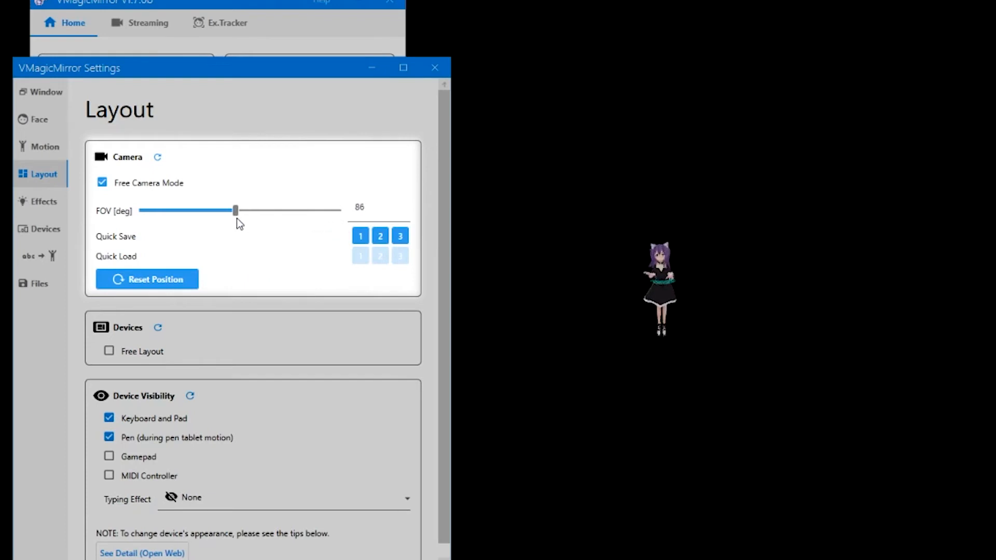
{"action": "left_click_drag", "start_coordinate": [237, 218], "coordinate": [173, 216]}
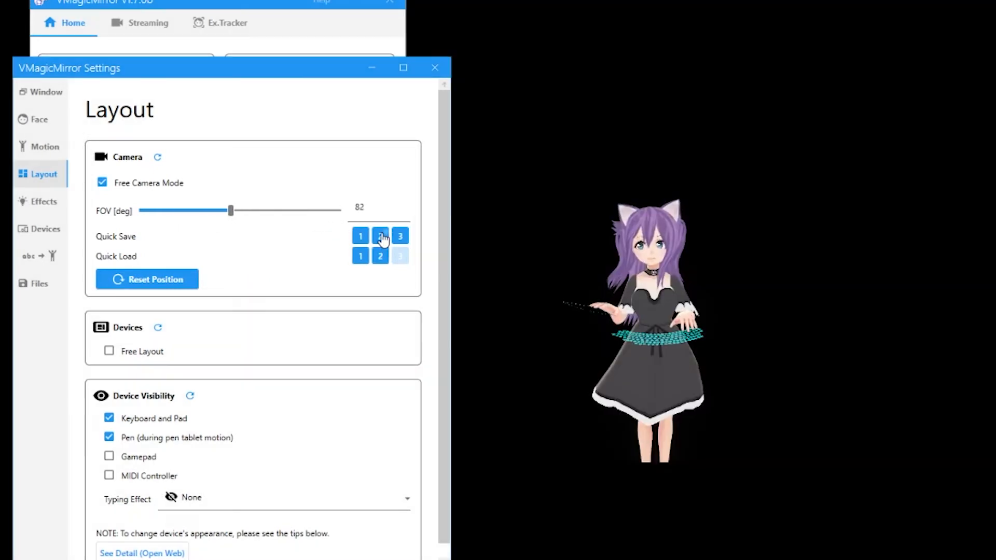
{"action": "left_click", "coordinate": [378, 257]}
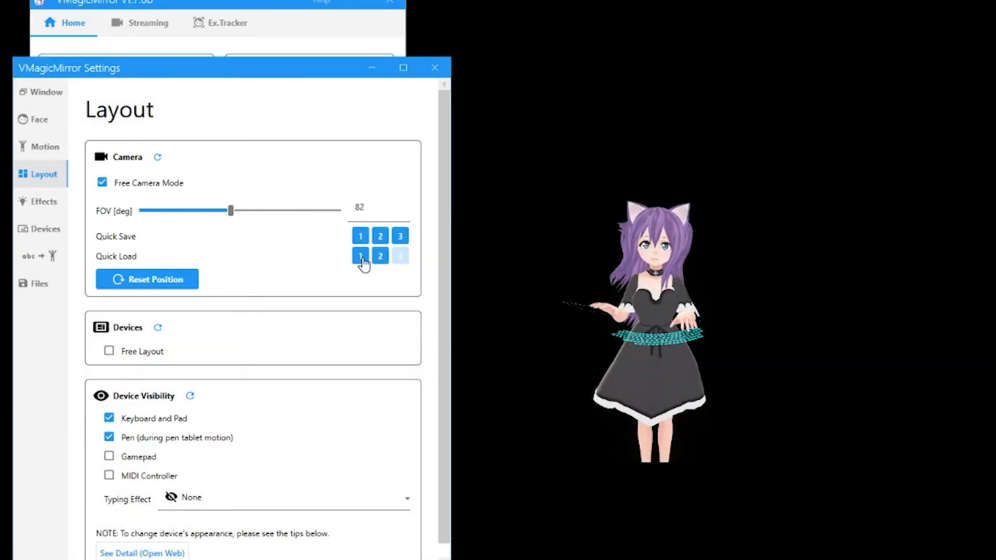
{"action": "left_click", "coordinate": [380, 257]}
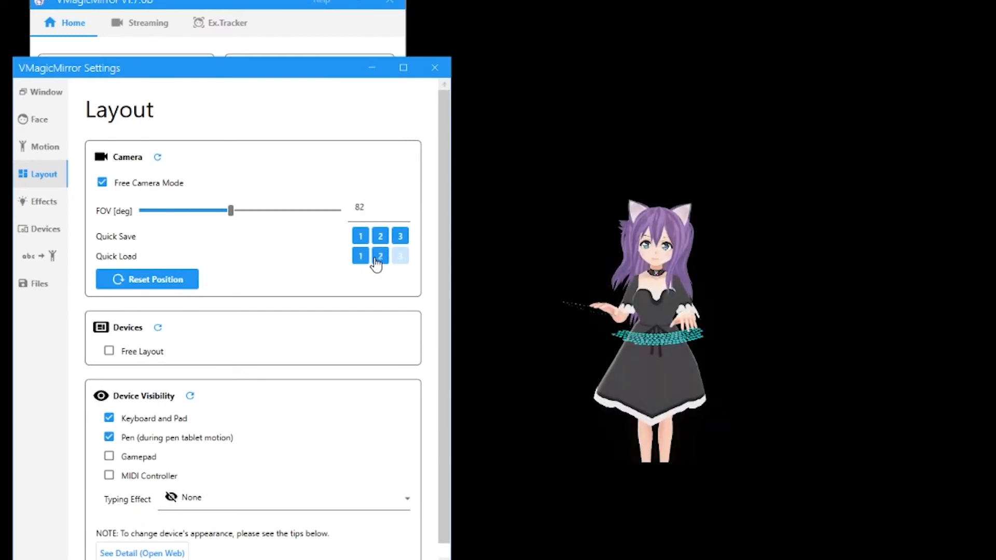
{"action": "left_click", "coordinate": [361, 257]}
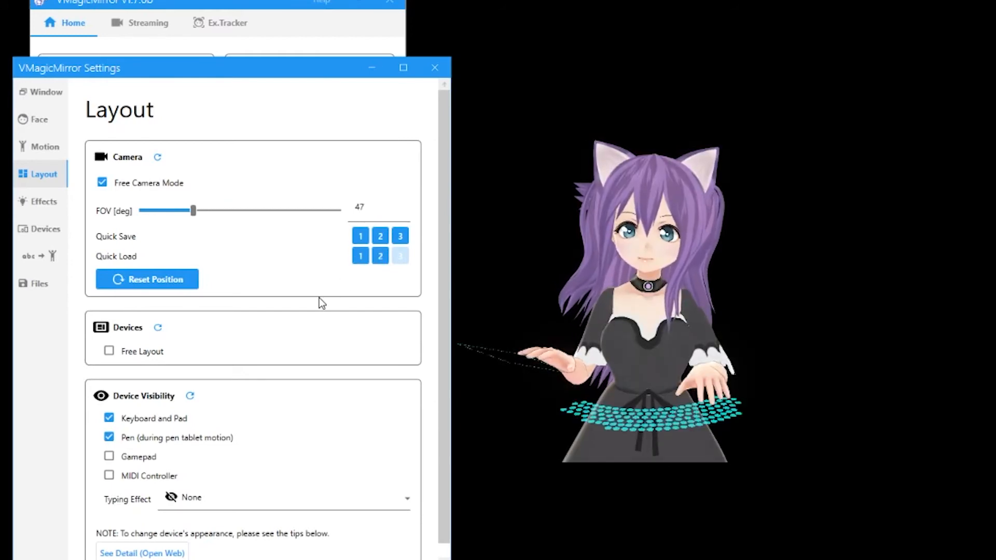
Step: Enable Free Layout for the devices and move the touch pad lower beside the avatar with its position handles
{"action": "left_click", "coordinate": [127, 353]}
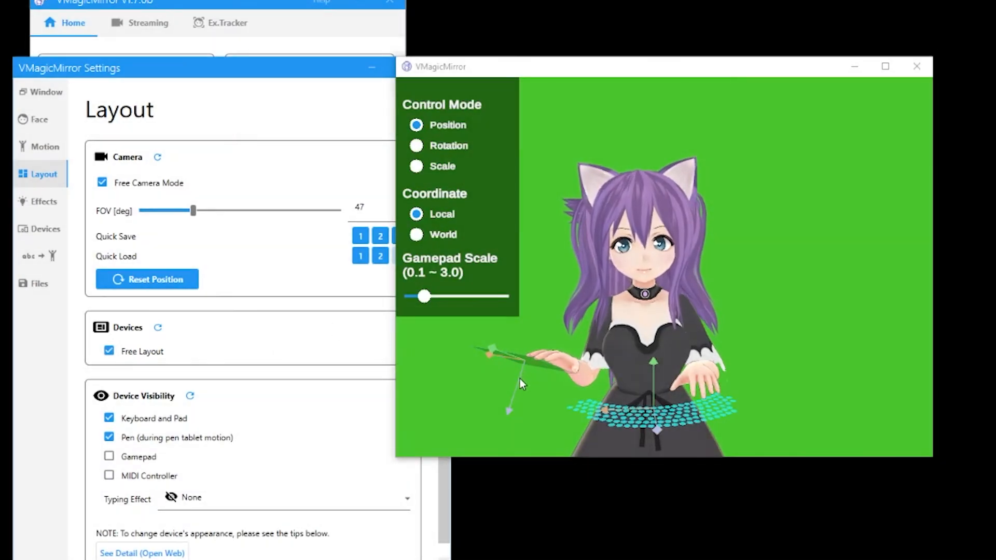
{"action": "left_click", "coordinate": [517, 387]}
{"action": "left_click_drag", "start_coordinate": [517, 387], "coordinate": [515, 415]}
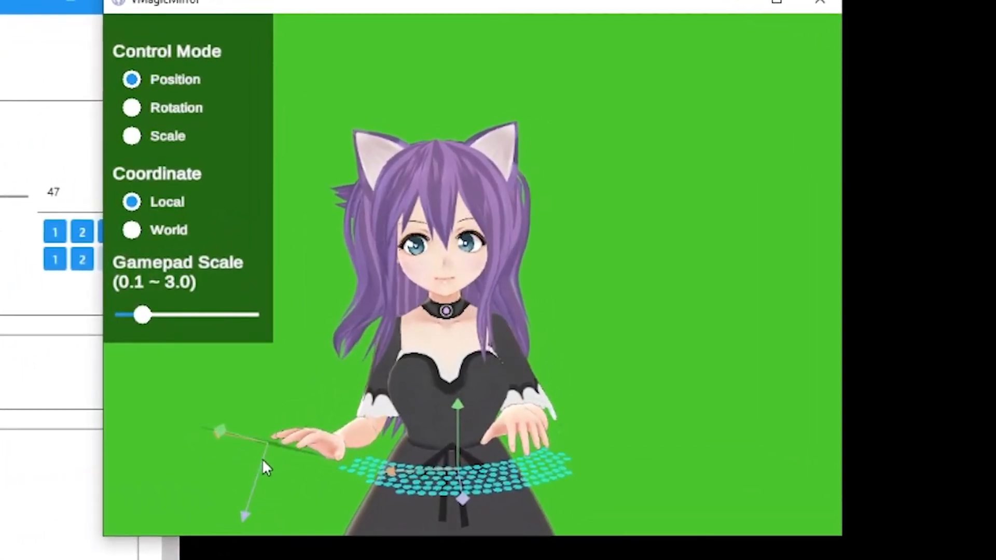
{"action": "mouse_move", "coordinate": [219, 438]}
{"action": "left_mouse_down"}
{"action": "mouse_move", "coordinate": [200, 438]}
{"action": "mouse_move", "coordinate": [251, 452]}
{"action": "mouse_move", "coordinate": [201, 443]}
{"action": "mouse_move", "coordinate": [229, 453]}
{"action": "left_mouse_up"}
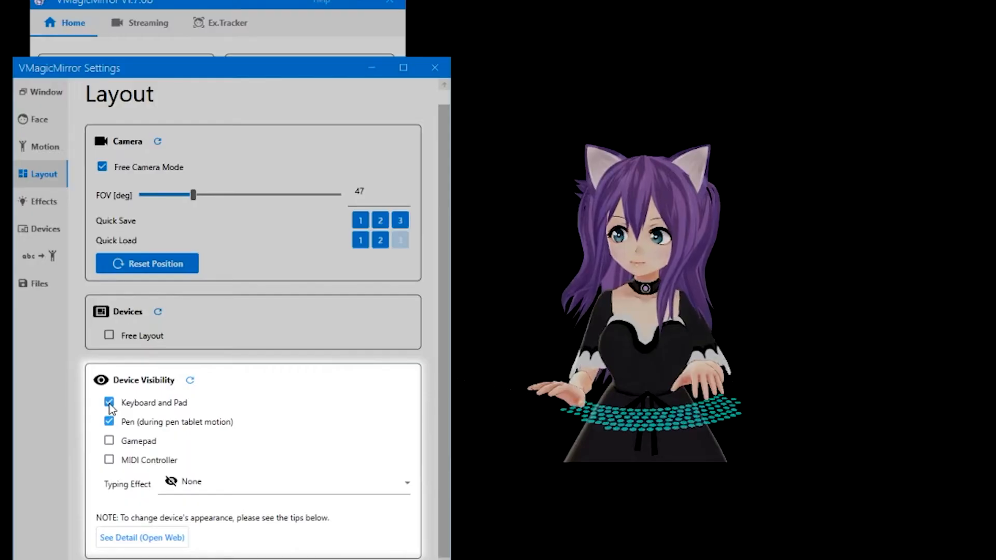
Step: Try hiding the keyboard and pad, and show them again
{"action": "left_click", "coordinate": [109, 402]}
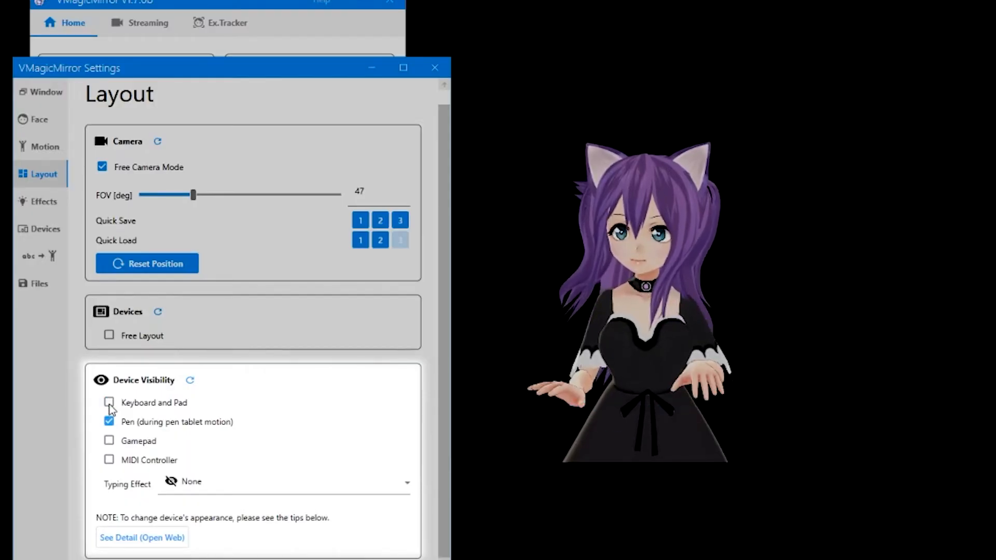
{"action": "left_click", "coordinate": [109, 403]}
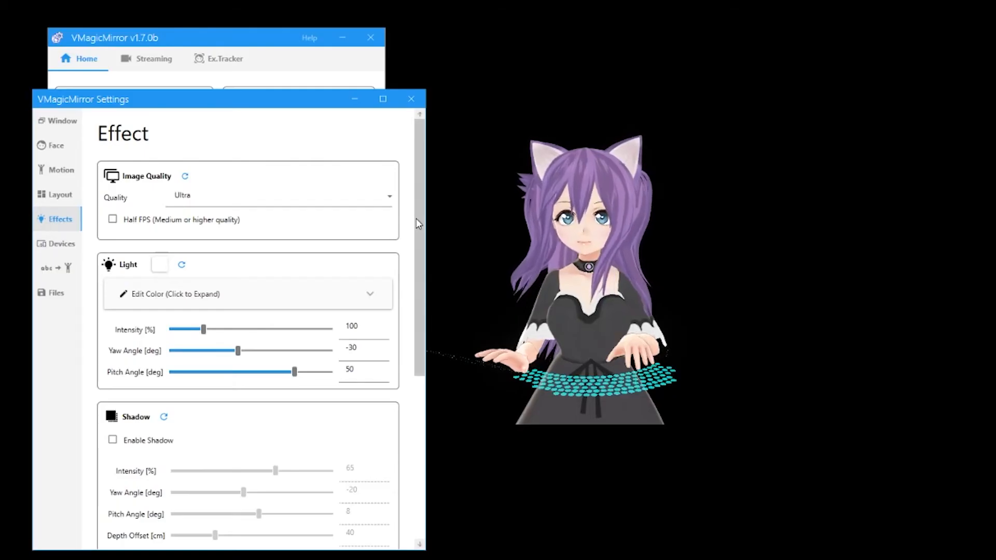
Step: Try the Very Low image quality and set the quality back to Ultra
{"action": "scroll", "coordinate": [404, 209], "scroll_direction": "down", "scroll_amount": 1}
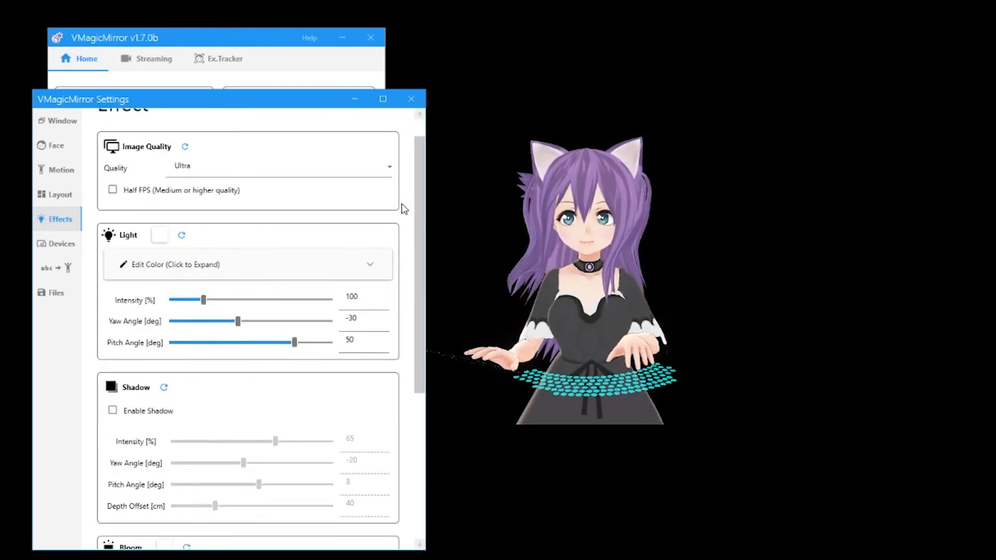
{"action": "scroll", "coordinate": [404, 209], "scroll_direction": "up", "scroll_amount": 1}
{"action": "left_click", "coordinate": [381, 206]}
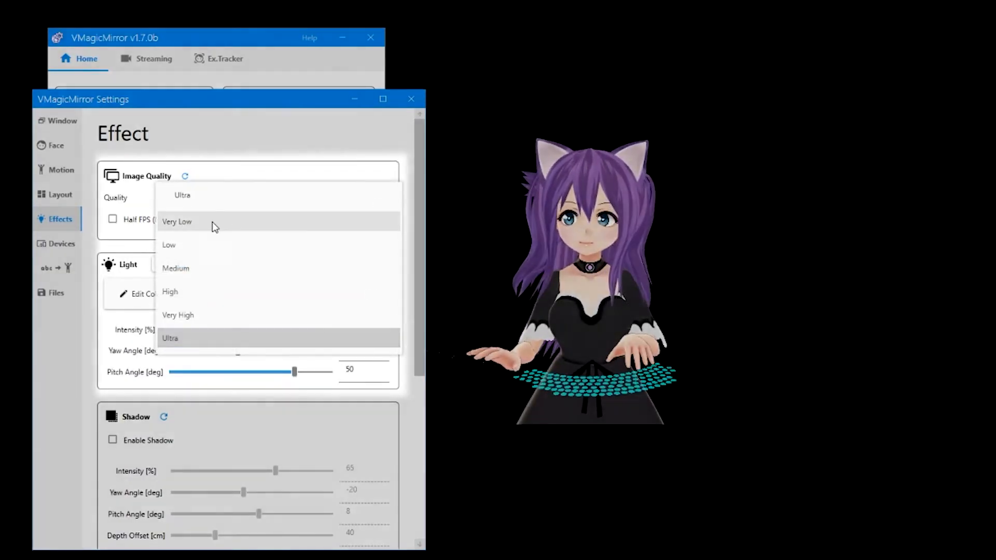
{"action": "left_click", "coordinate": [212, 227]}
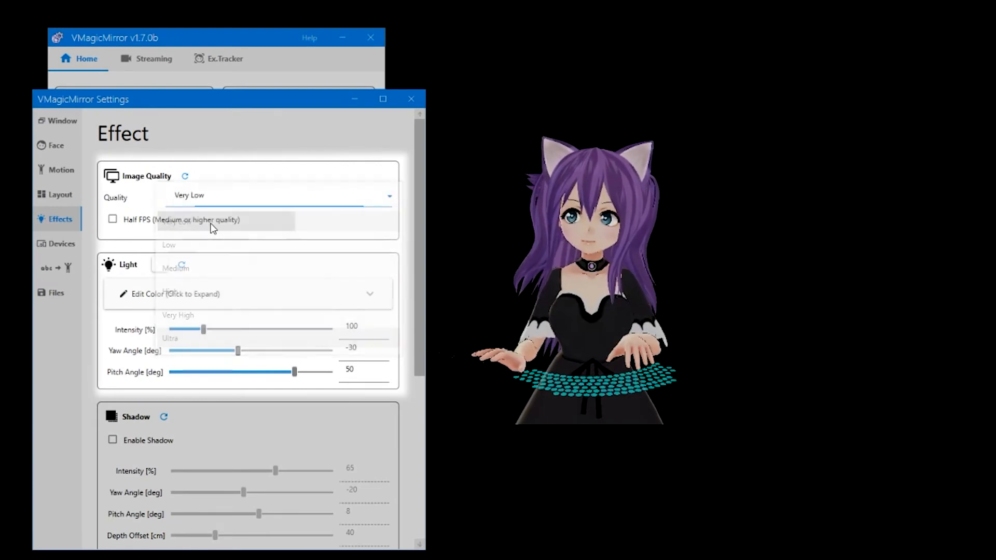
{"action": "left_click", "coordinate": [323, 205]}
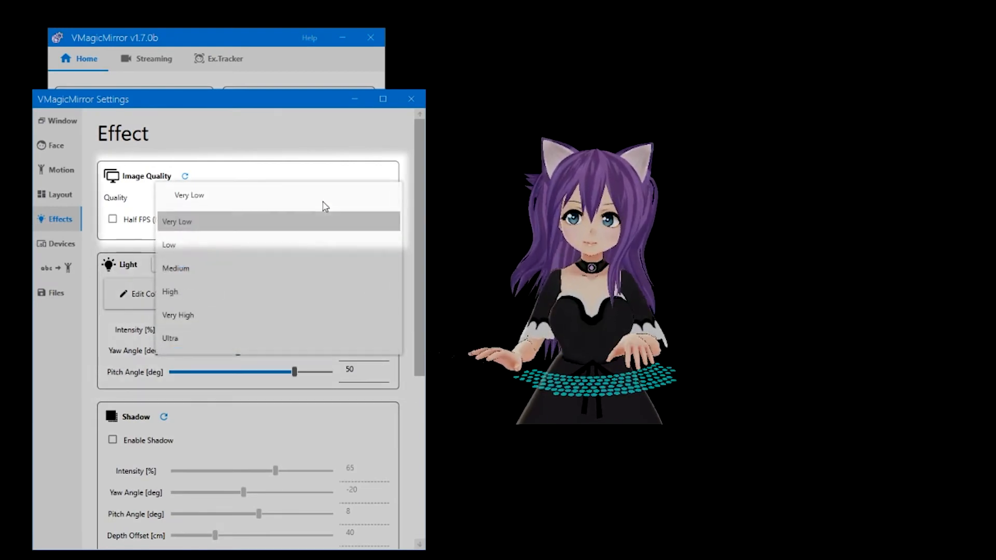
{"action": "left_click", "coordinate": [203, 344]}
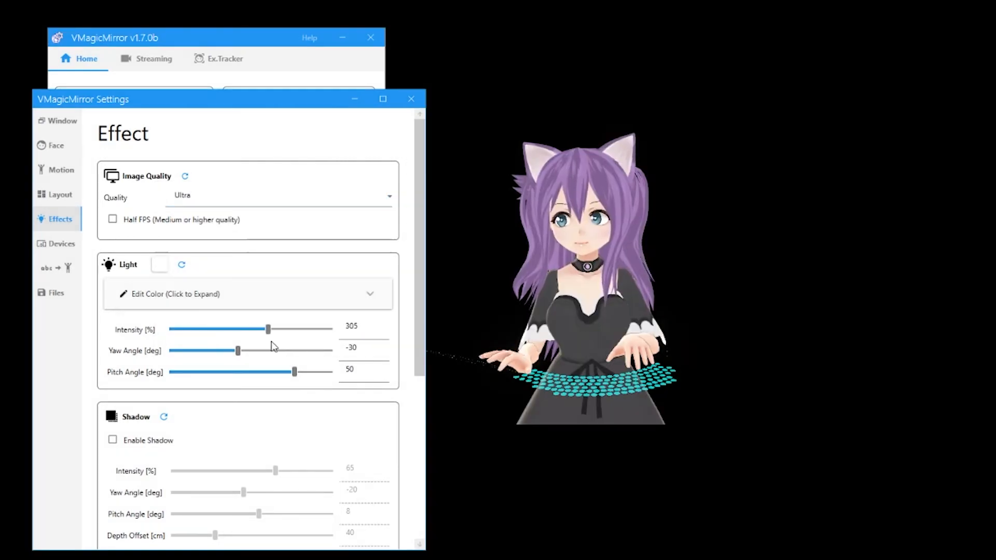
Step: Try other light intensities before returning to 100%, and turn the shadow on and off again
{"action": "left_click_drag", "start_coordinate": [329, 329], "coordinate": [179, 338]}
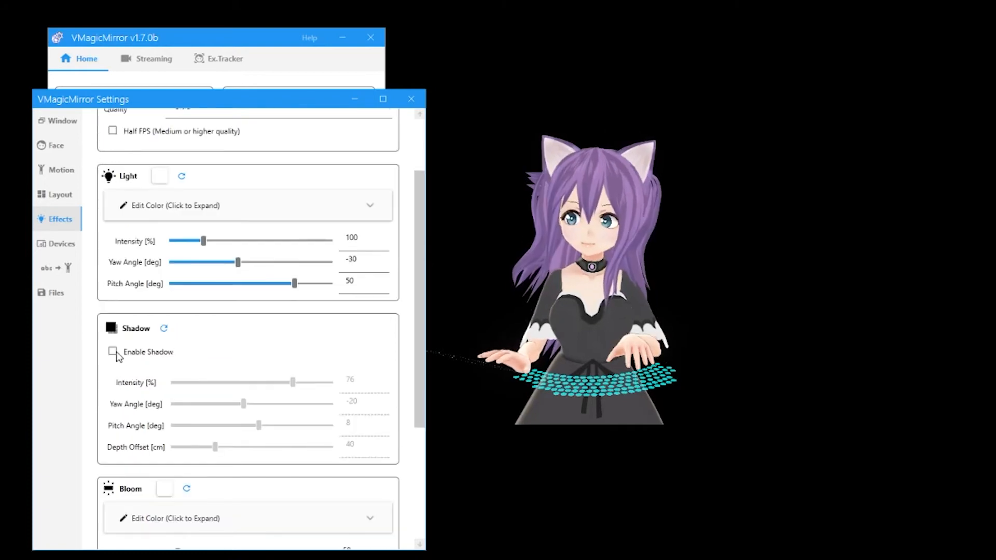
{"action": "left_click", "coordinate": [113, 352]}
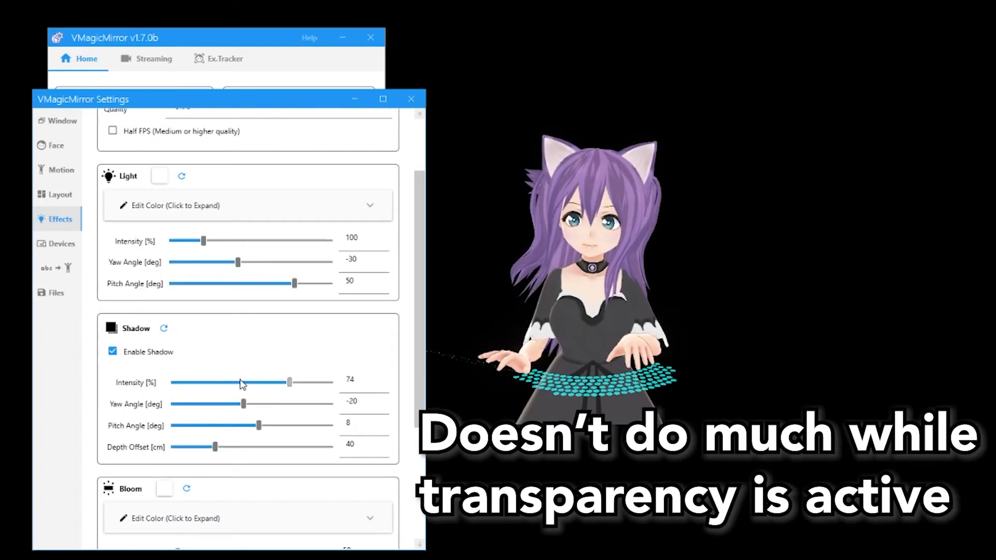
{"action": "left_click", "coordinate": [113, 352]}
Step: Raise the wind strength to 1000% in the effect settings
{"action": "scroll", "coordinate": [393, 412], "scroll_direction": "down", "scroll_amount": 5}
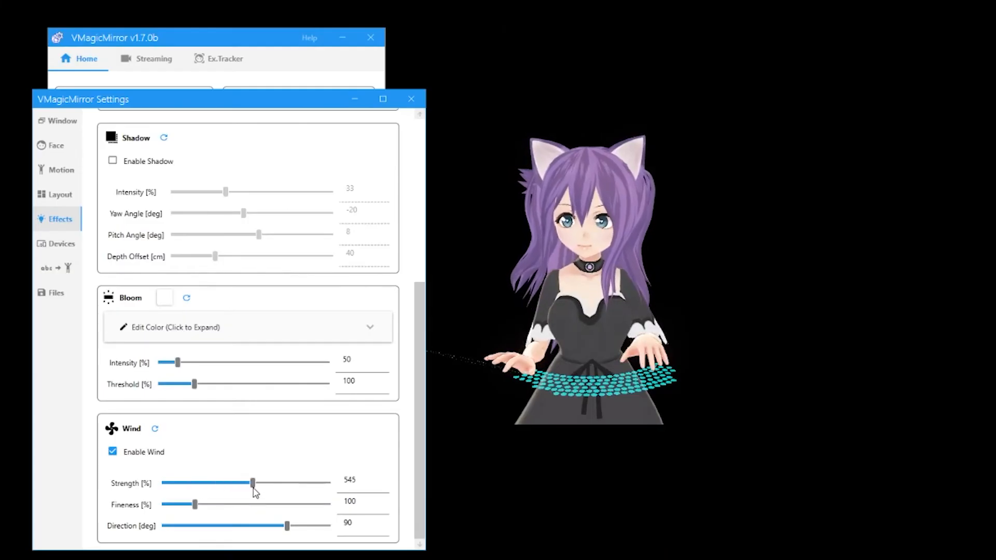
{"action": "left_click_drag", "start_coordinate": [321, 501], "coordinate": [353, 504]}
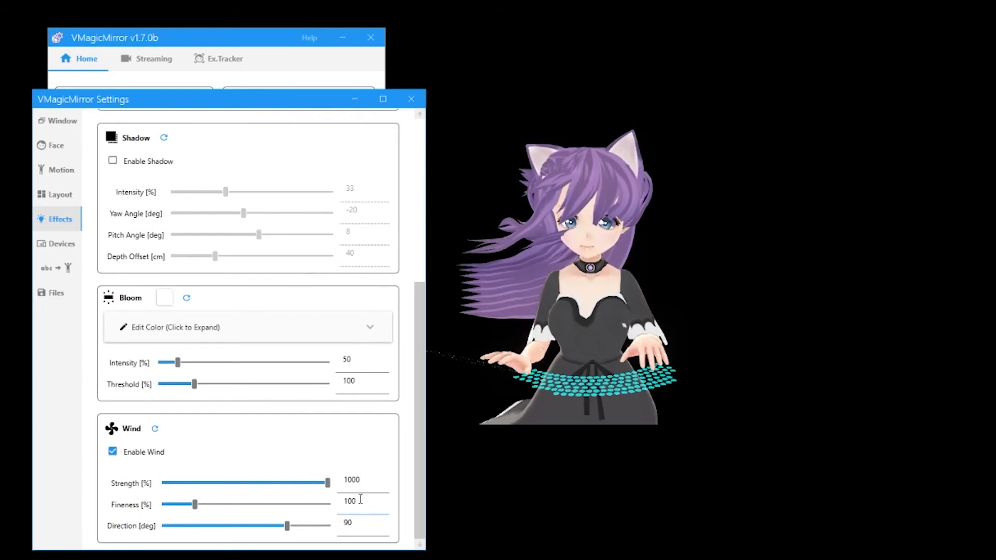
Step: Look over the Devices settings and test Word to Motion with the word "joy"
{"action": "left_click", "coordinate": [57, 244]}
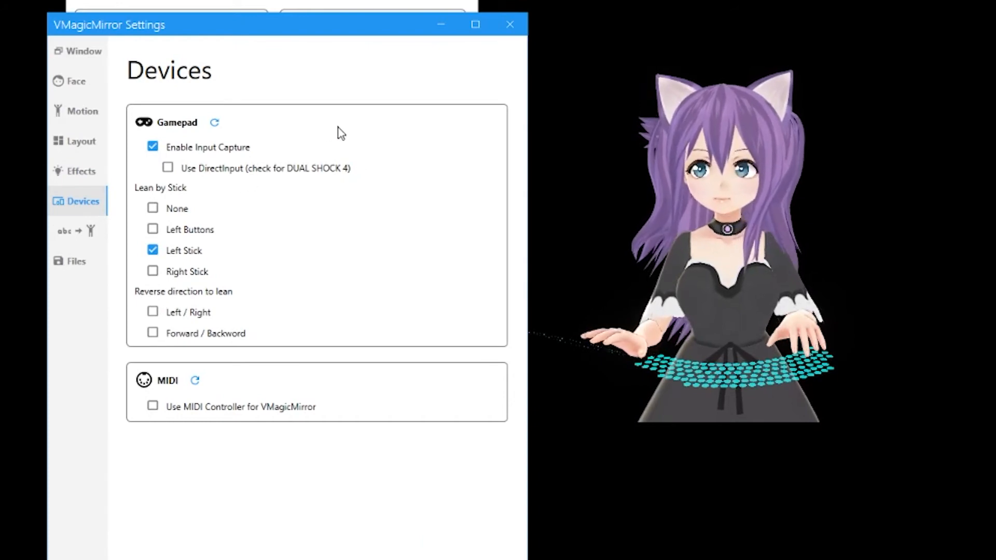
{"action": "left_click", "coordinate": [77, 231]}
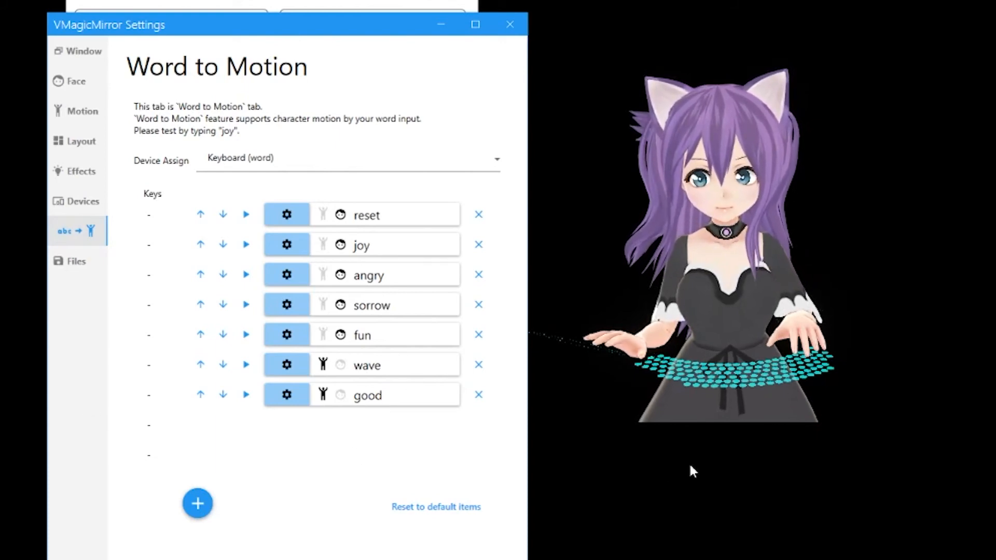
{"action": "type", "text": "joy"}
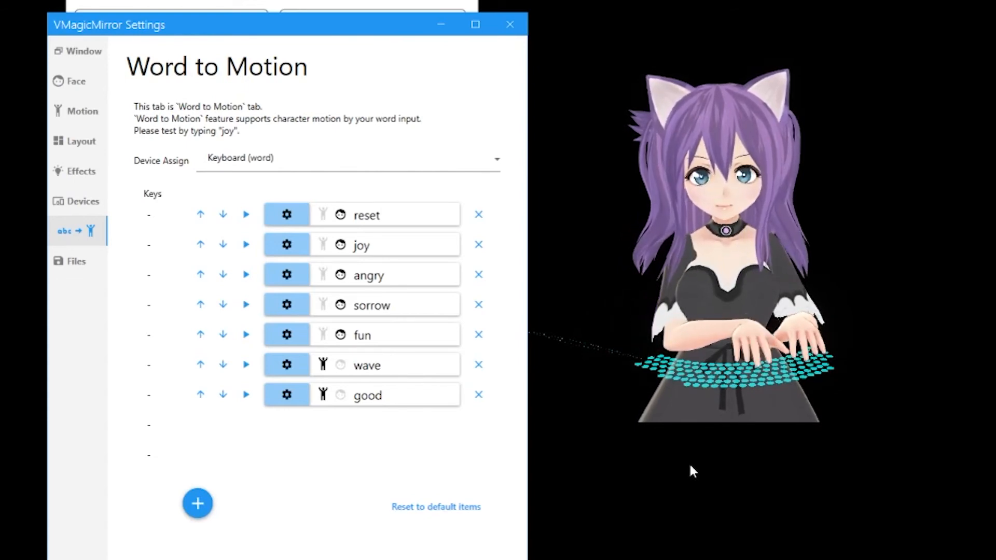
Step: Assign Word to Motion to Keyboard (num 0-8) and test the joy and wave items
{"action": "left_click", "coordinate": [366, 166]}
{"action": "left_click", "coordinate": [266, 276]}
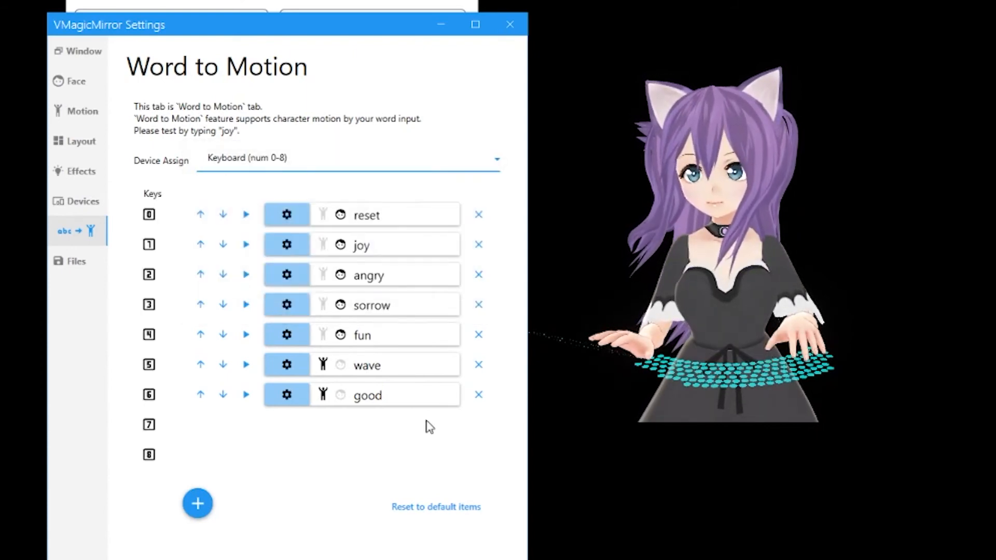
{"action": "key", "text": "1"}
{"action": "key", "text": "5"}
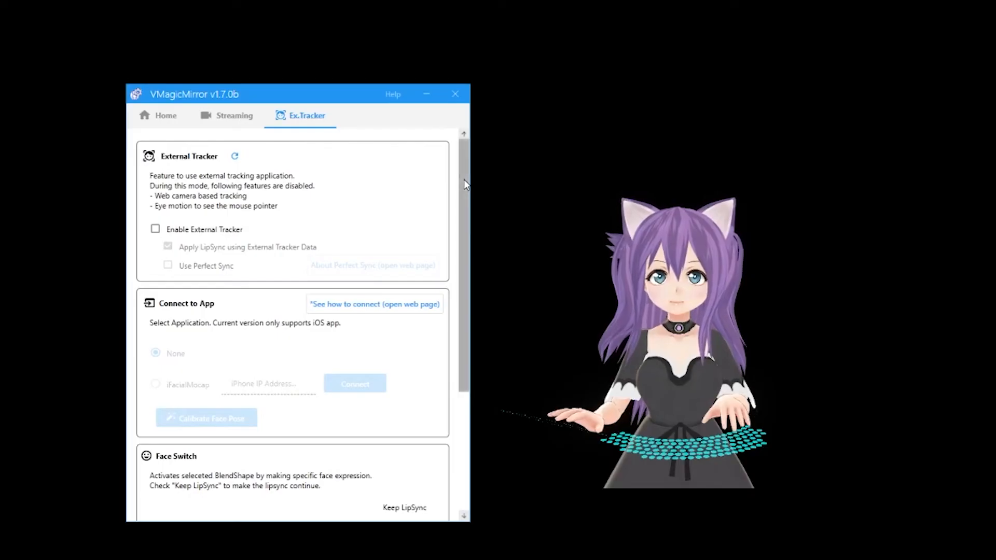
Step: Look through the External Tracker and Face Switch settings and return to the Home page
{"action": "left_click_drag", "start_coordinate": [464, 177], "coordinate": [440, 304]}
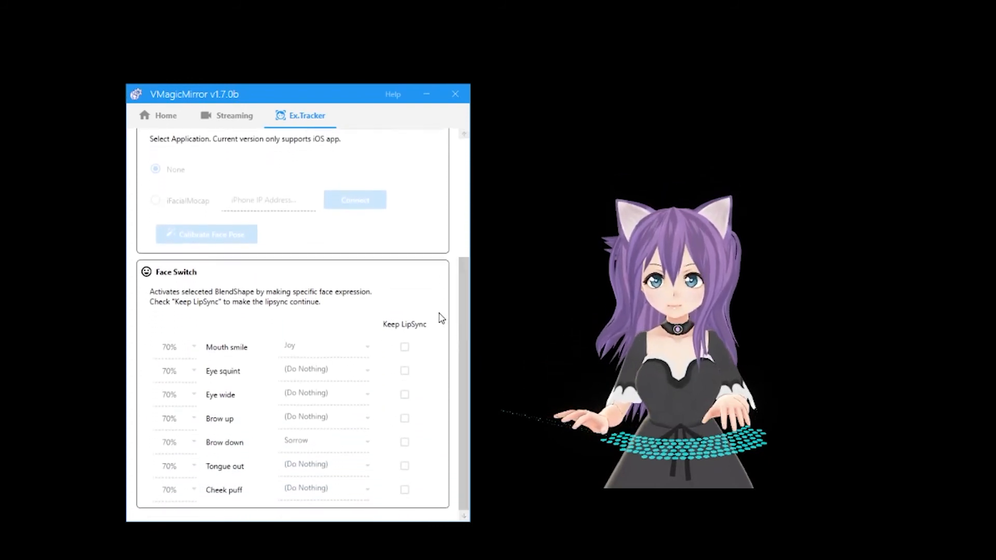
{"action": "left_click", "coordinate": [139, 110]}
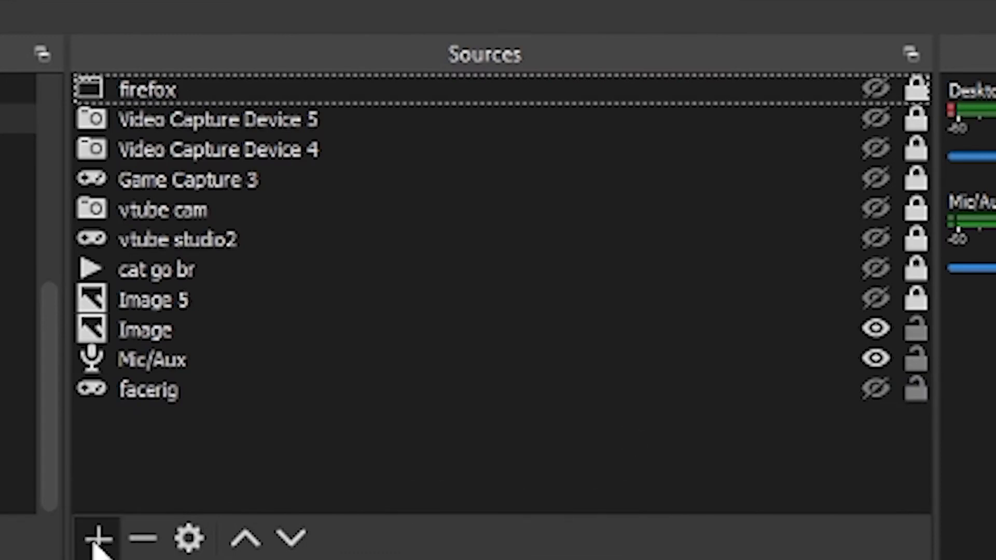
Step: In OBS, add a new visible Game Capture source named vmagicmirror3 to the scene
{"action": "left_click", "coordinate": [96, 539]}
{"action": "left_click", "coordinate": [218, 99]}
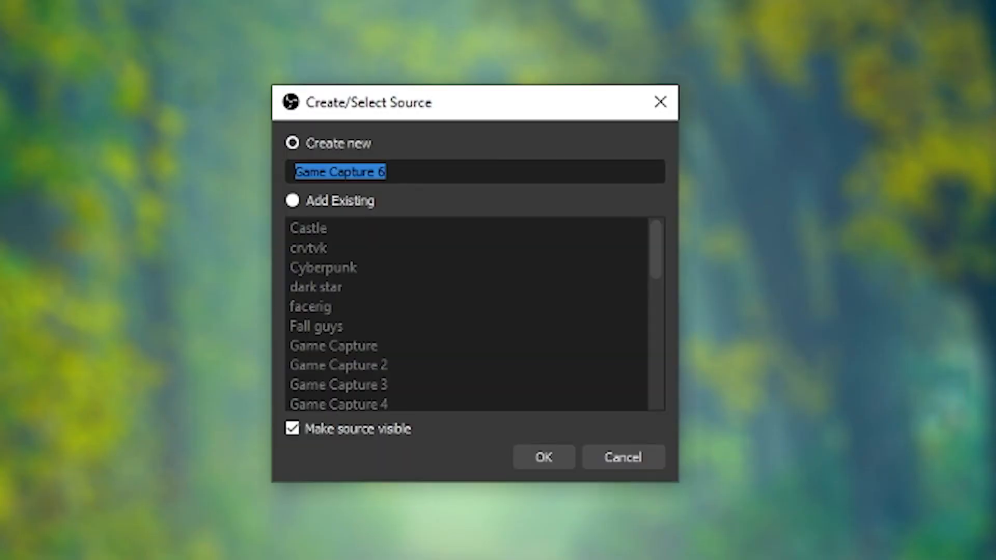
{"action": "type", "text": "vmagicmirror3"}
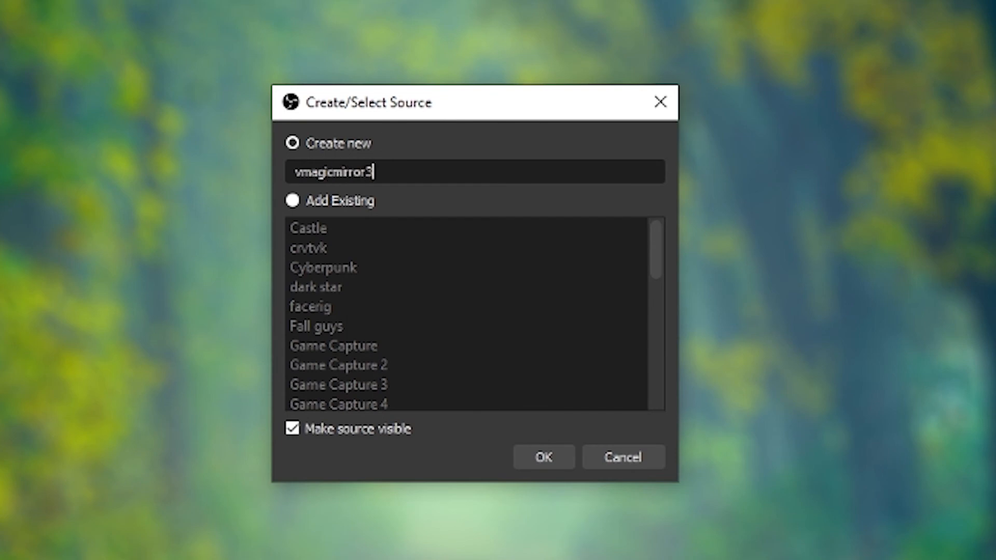
{"action": "key", "text": "Return"}
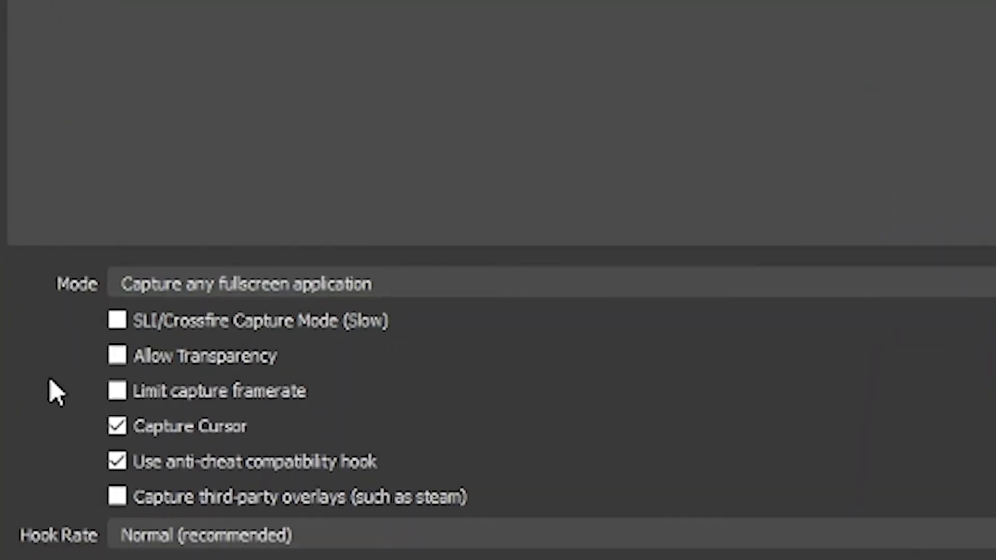
Step: Set the game capture to the specific window [VMagicMirror.exe]: VMagicMirror and allow transparency
{"action": "left_click", "coordinate": [316, 283]}
{"action": "left_click", "coordinate": [262, 328]}
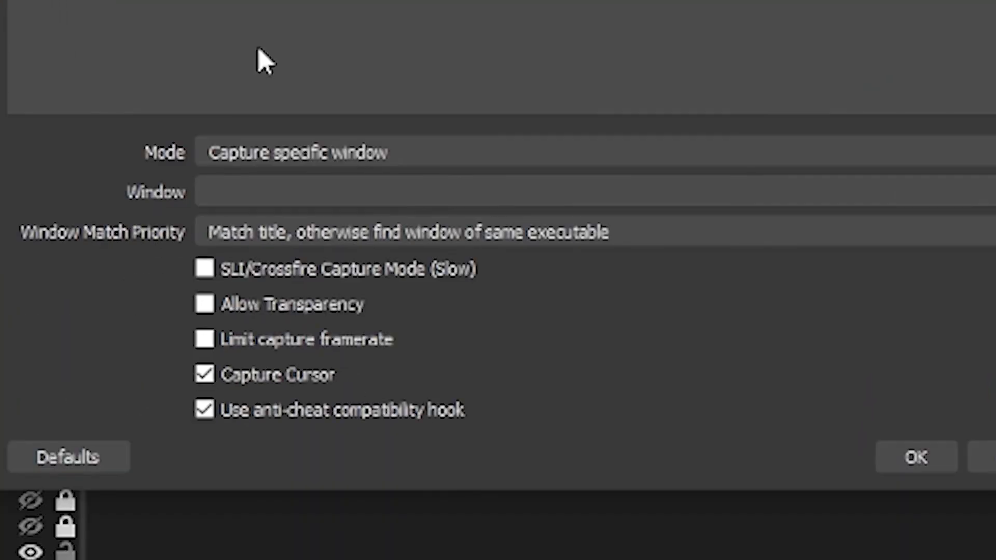
{"action": "left_click", "coordinate": [410, 191]}
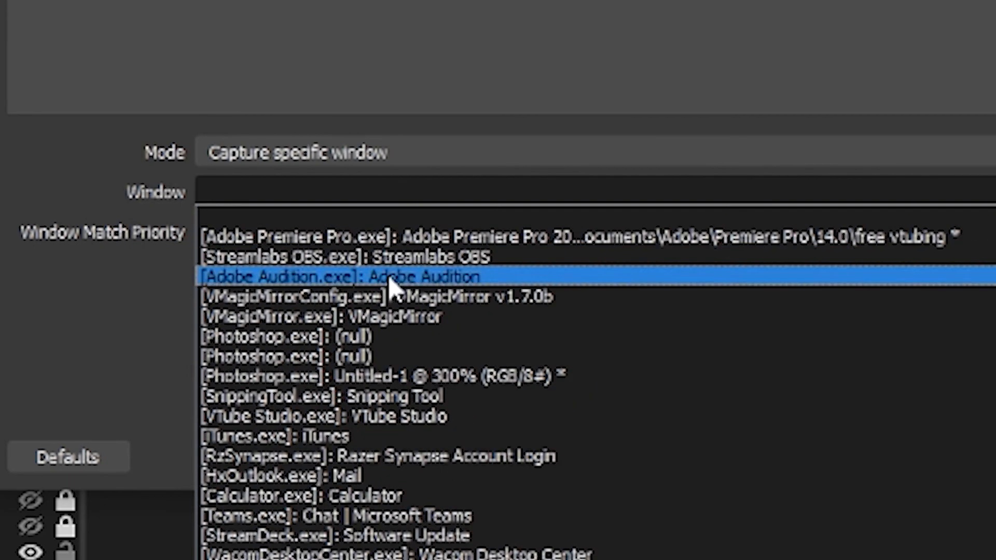
{"action": "left_click", "coordinate": [391, 317]}
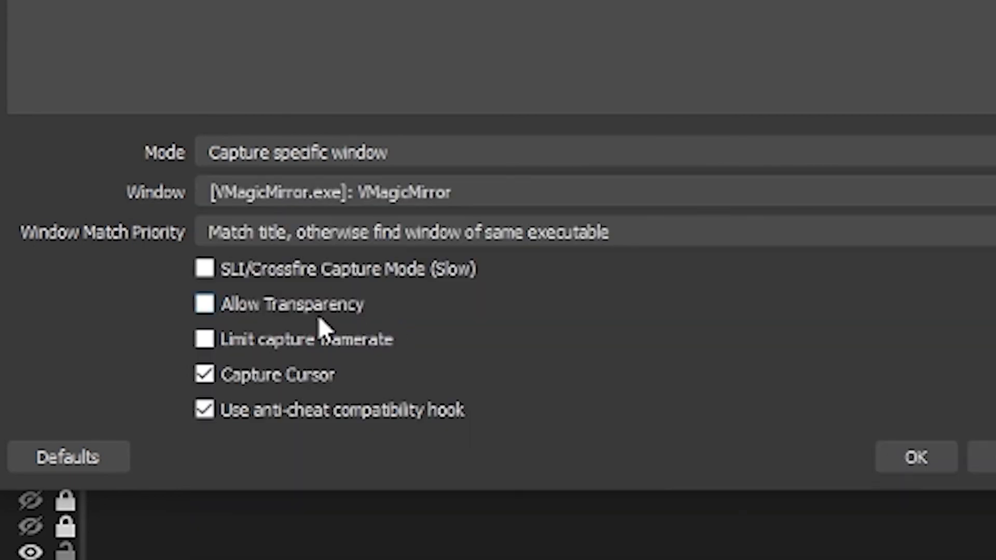
{"action": "left_click", "coordinate": [305, 314]}
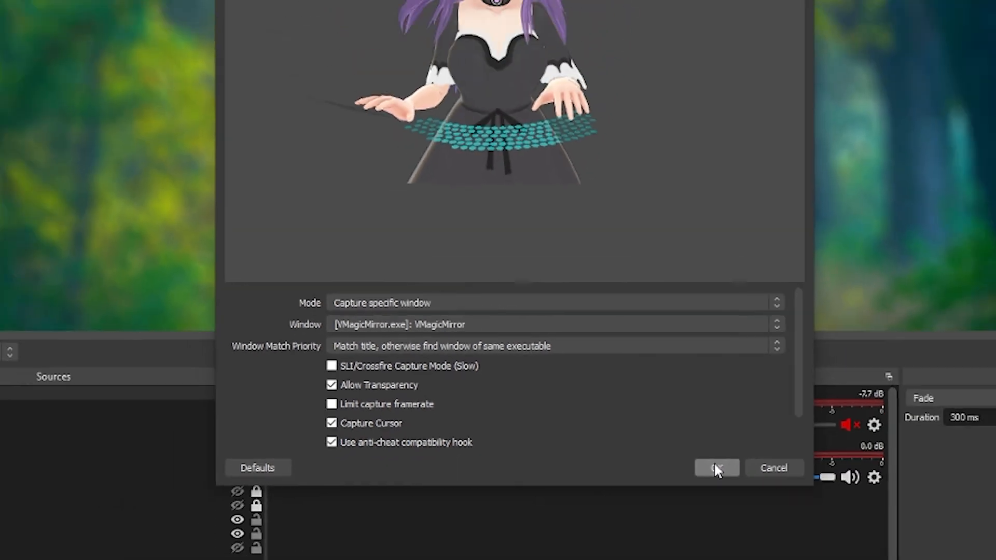
{"action": "left_click", "coordinate": [715, 469]}
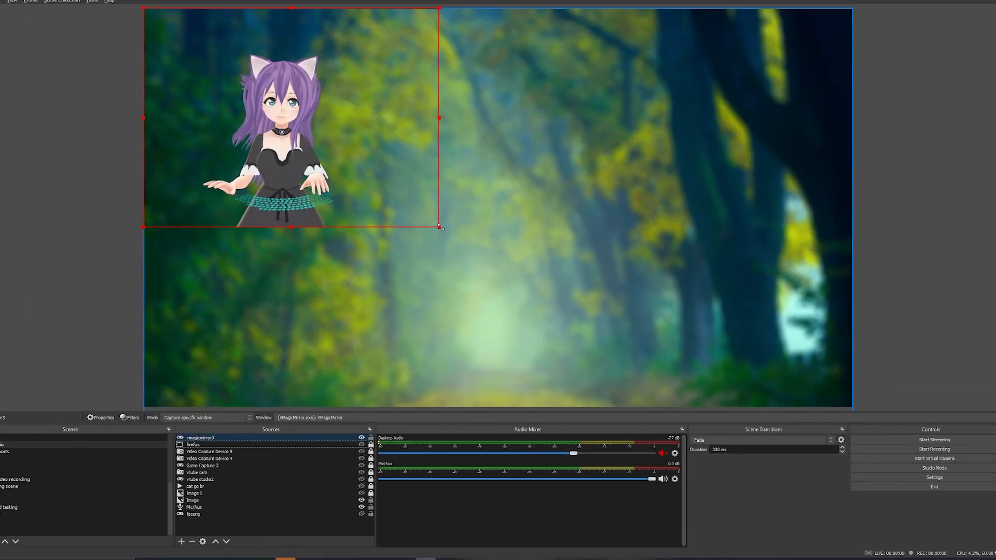
Step: Enlarge the captured avatar to fill the scene's height and shift it toward the middle of the canvas
{"action": "left_click_drag", "start_coordinate": [442, 229], "coordinate": [717, 310]}
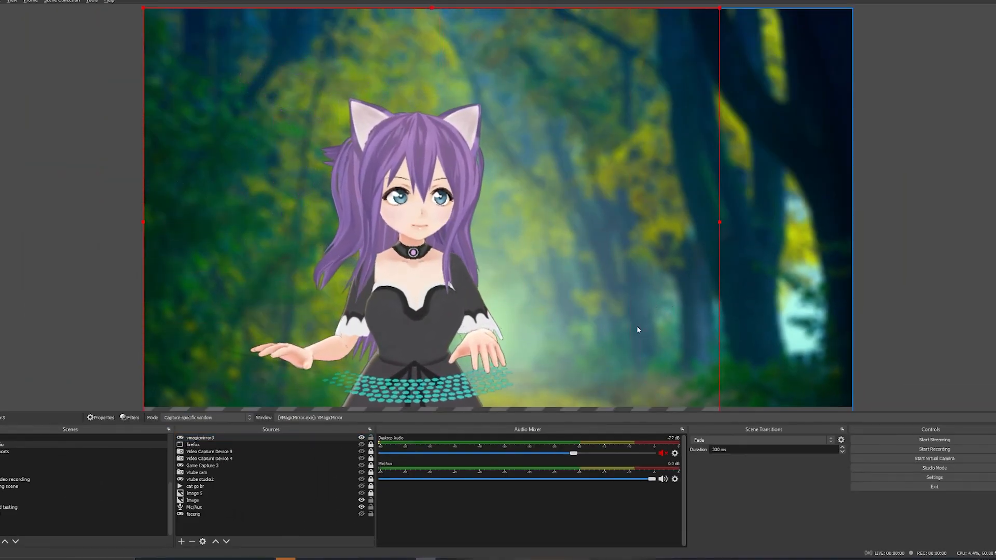
{"action": "left_click_drag", "start_coordinate": [634, 328], "coordinate": [671, 315]}
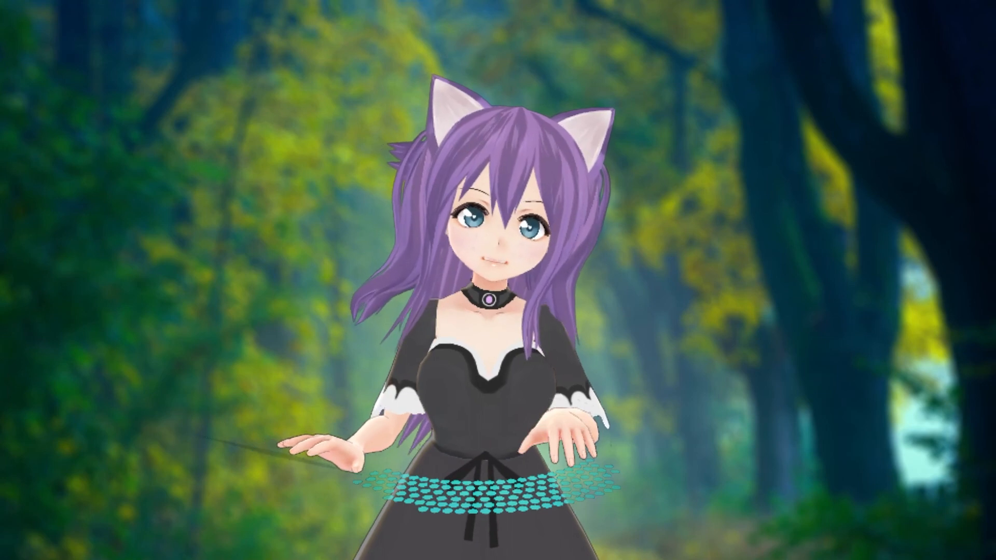